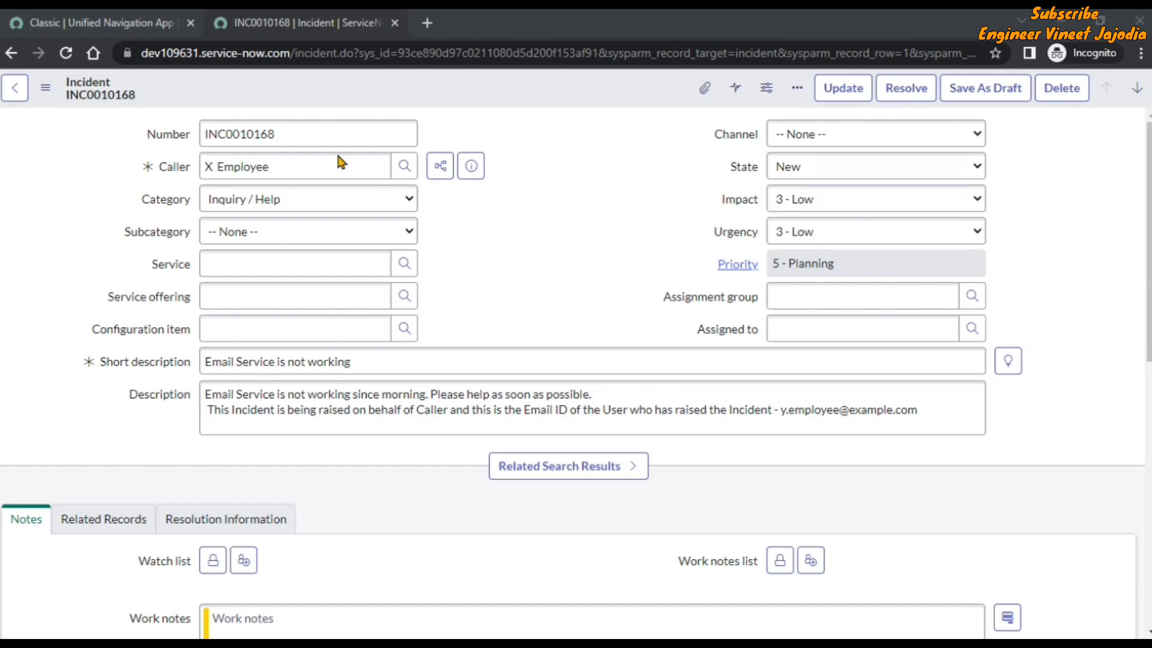
# Switch to the 'Classic | Unified Navigation App' tab showing App Engine Studio.
pyautogui.click(130, 26)
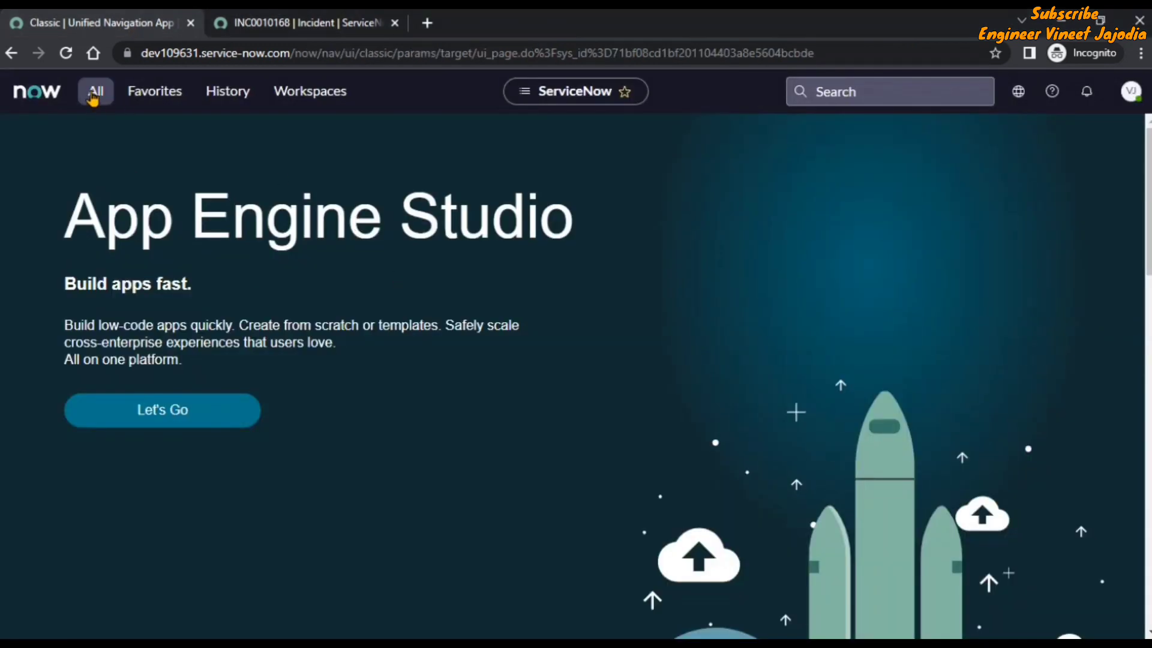
# Filter the All menu for 'UI Actions' and open System Definition > UI Actions in a new tab.
pyautogui.click(95, 92)
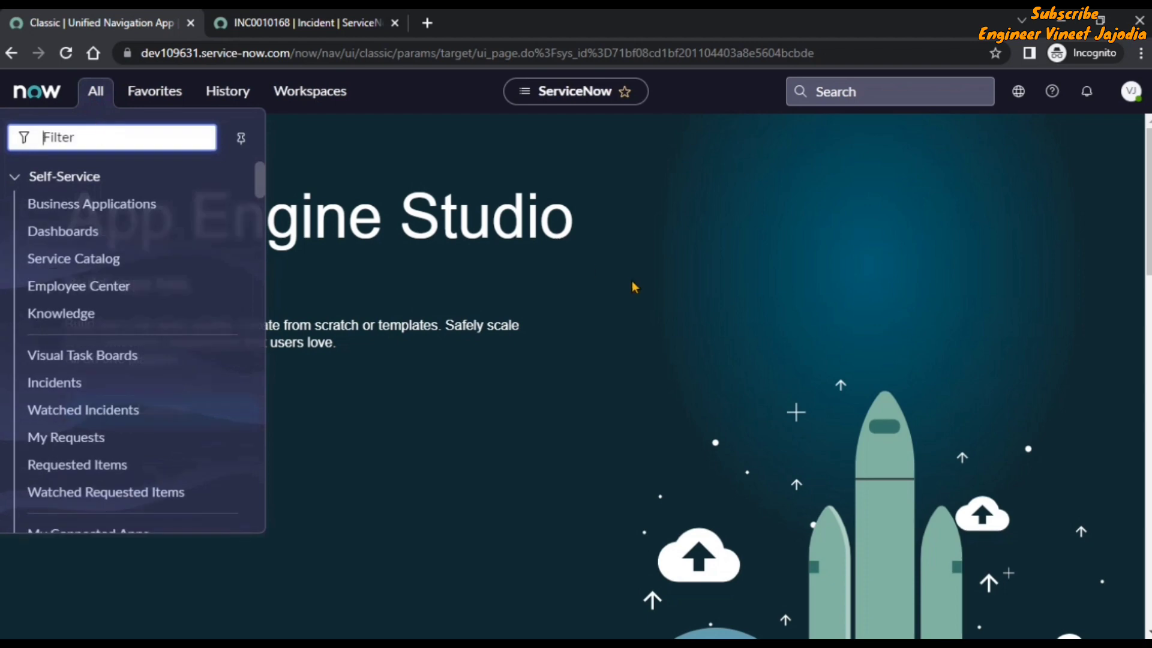
pyautogui.write('UI Actions')
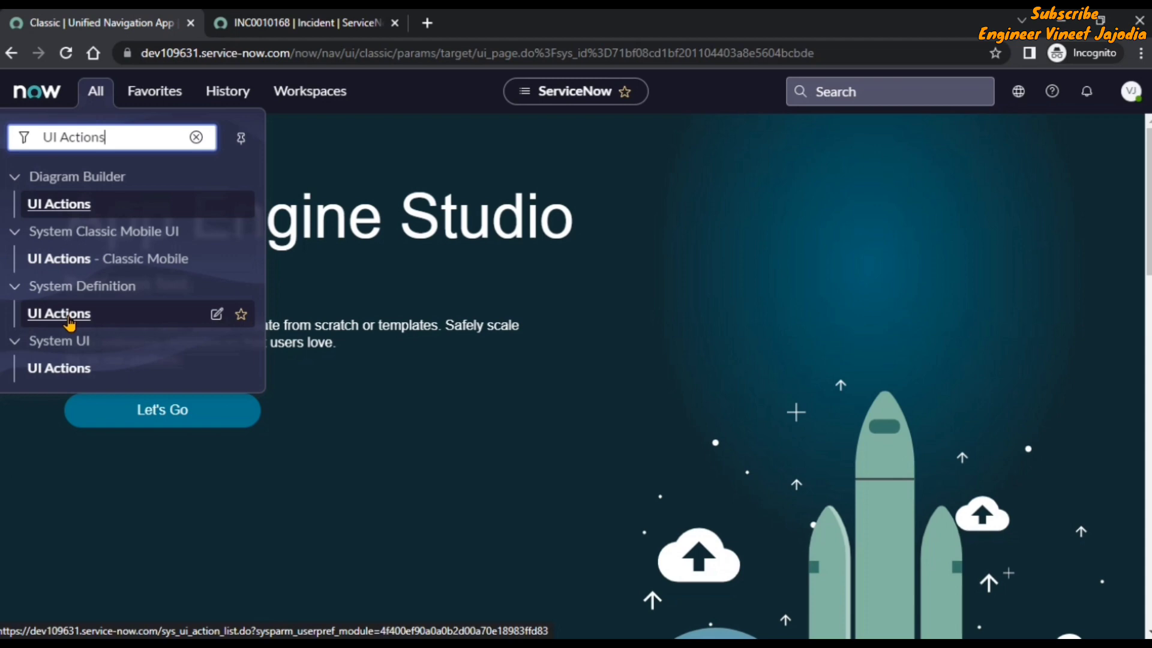
pyautogui.keyDown('ctrl'); pyautogui.click(59, 313); pyautogui.keyUp('ctrl')
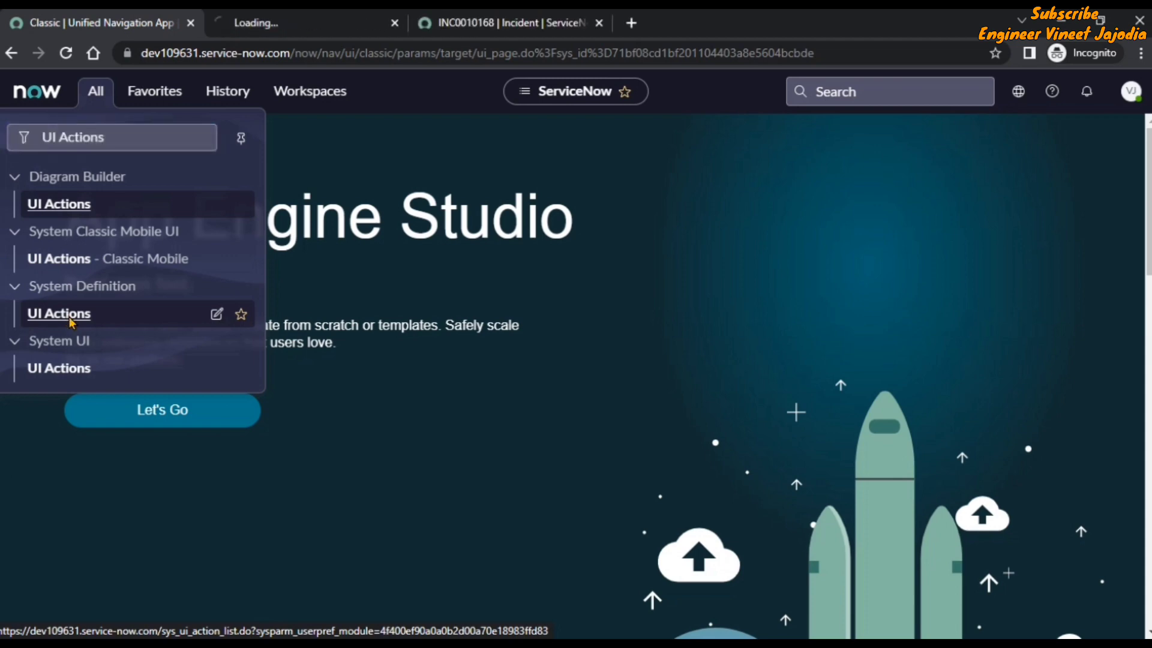
pyautogui.click(416, 287)
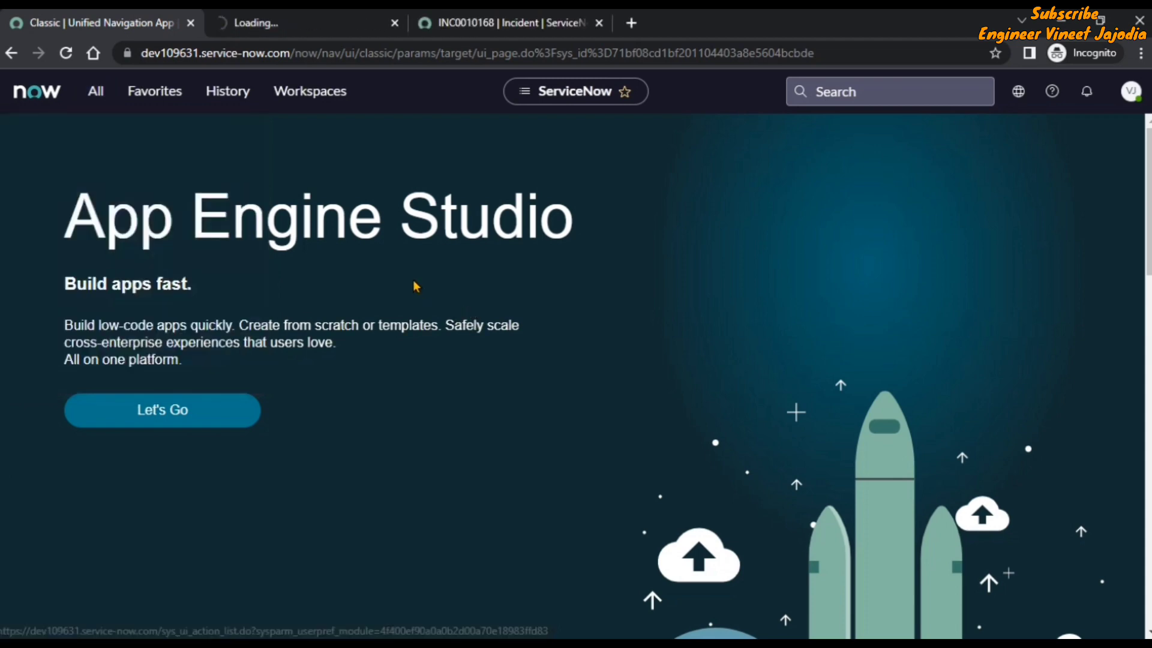
pyautogui.click(303, 22)
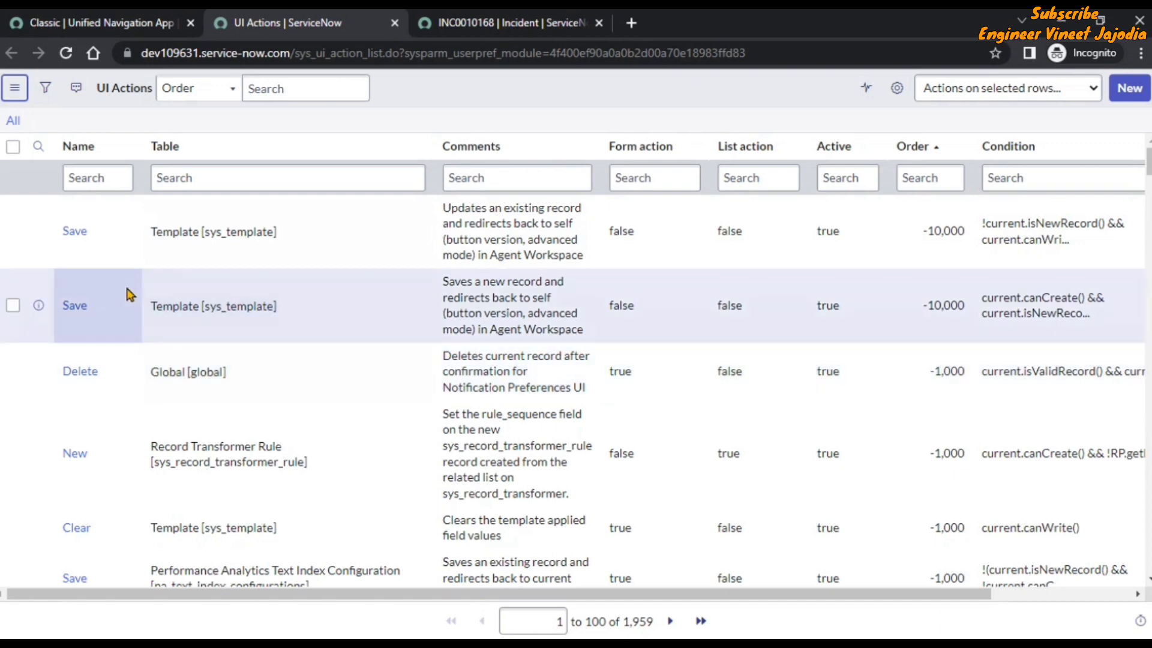
# Filter the UI Actions list by Name '=Update', leaving 50 records.
pyautogui.click(480, 22)
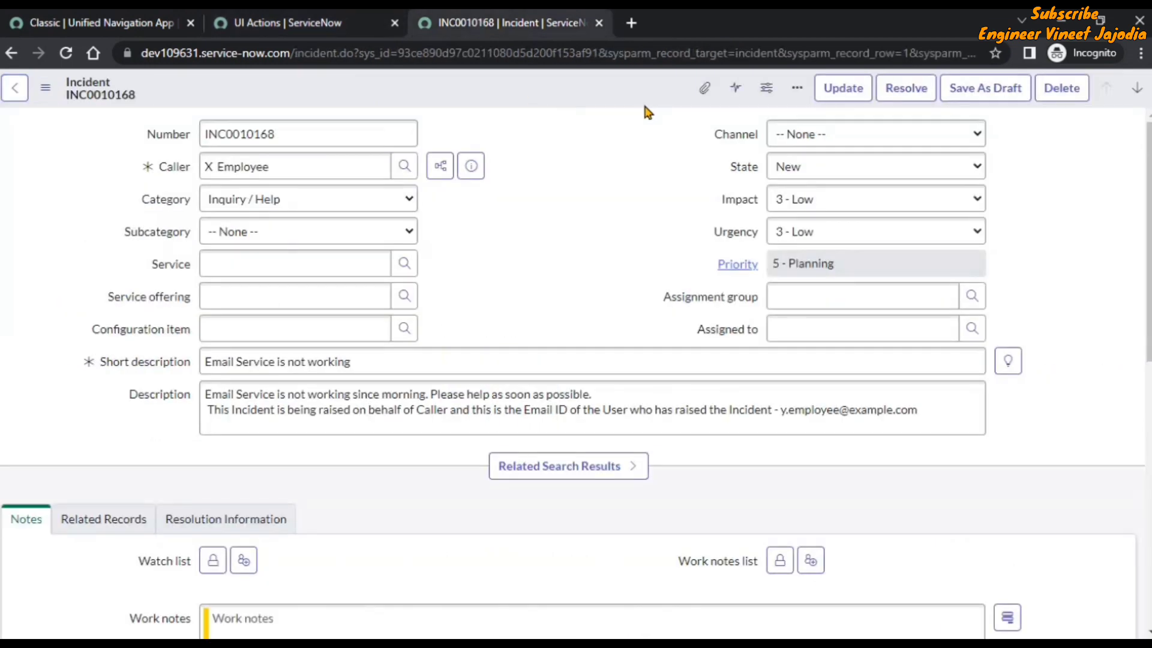
pyautogui.click(259, 24)
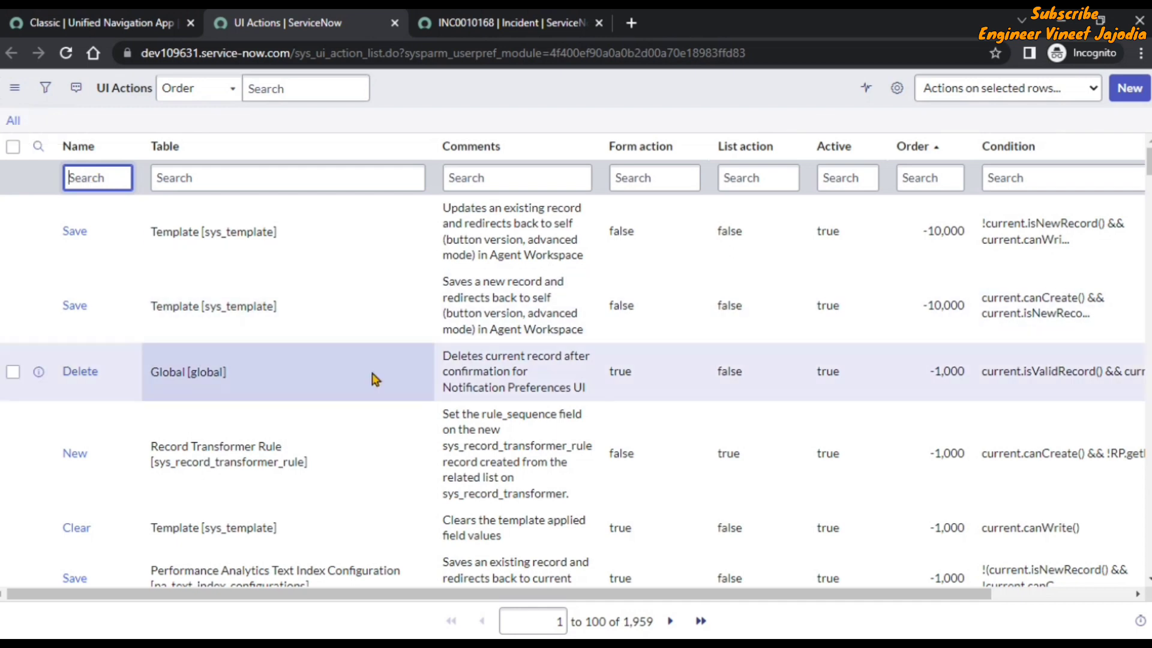
pyautogui.write('=Update')
pyautogui.press('Return')
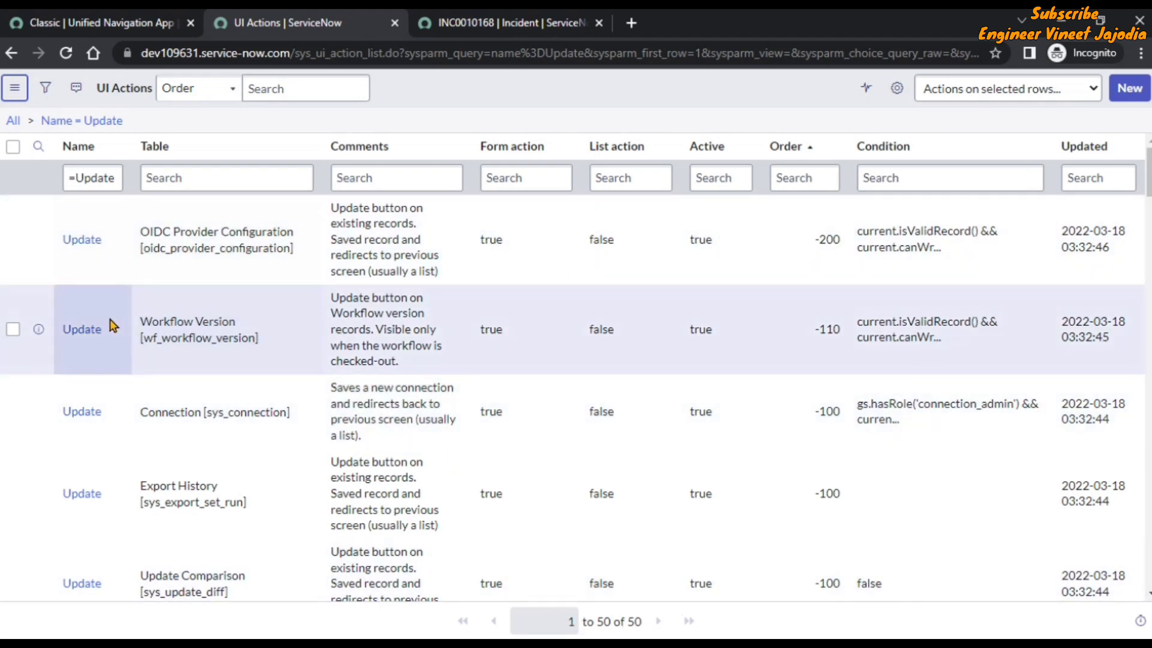
# Add a Table '*Incident' filter to the Update UI Actions, which returns no records.
pyautogui.click(456, 27)
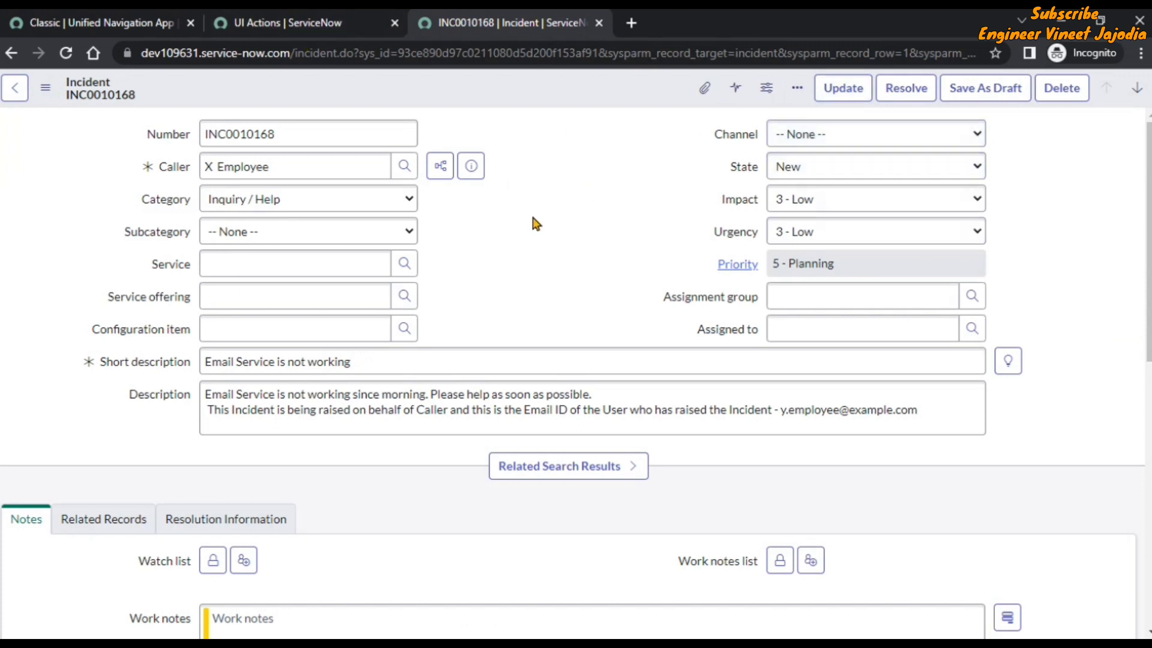
pyautogui.click(280, 24)
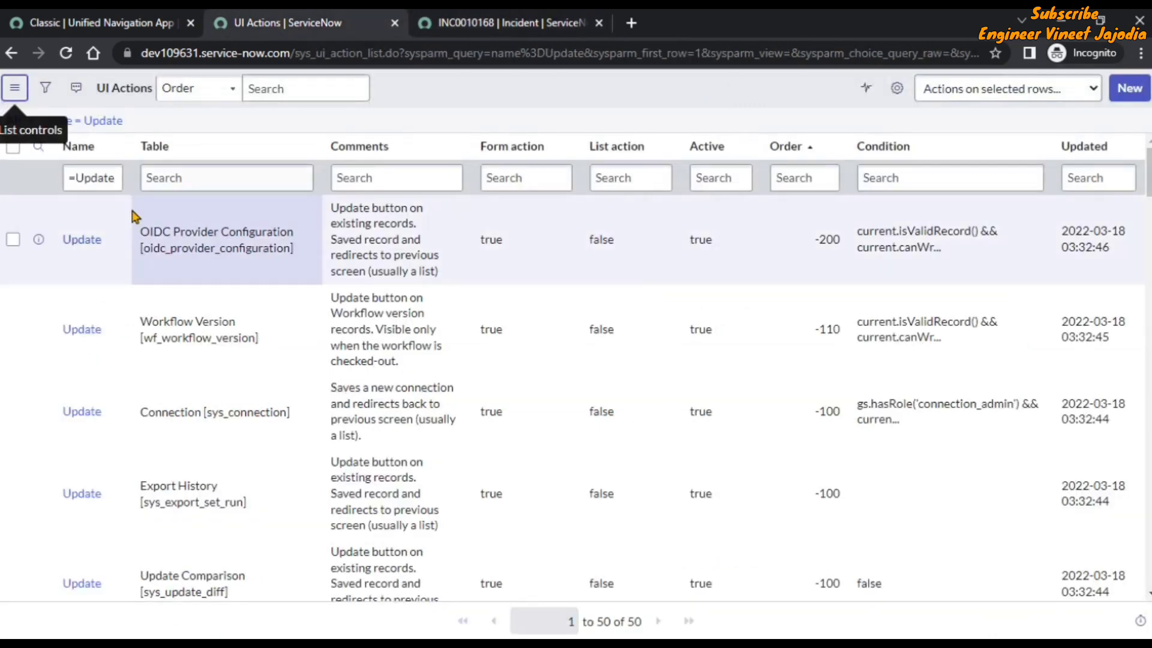
pyautogui.scroll(-6, 111, 240)
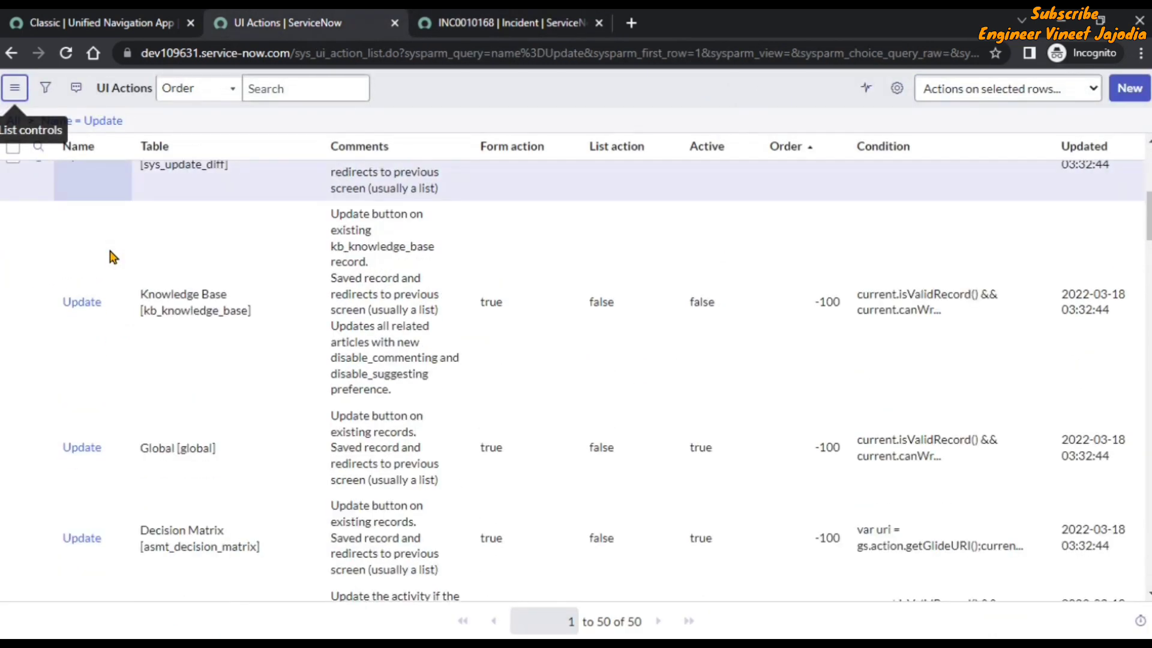
pyautogui.scroll(-1, 112, 257)
pyautogui.scroll(7, 113, 251)
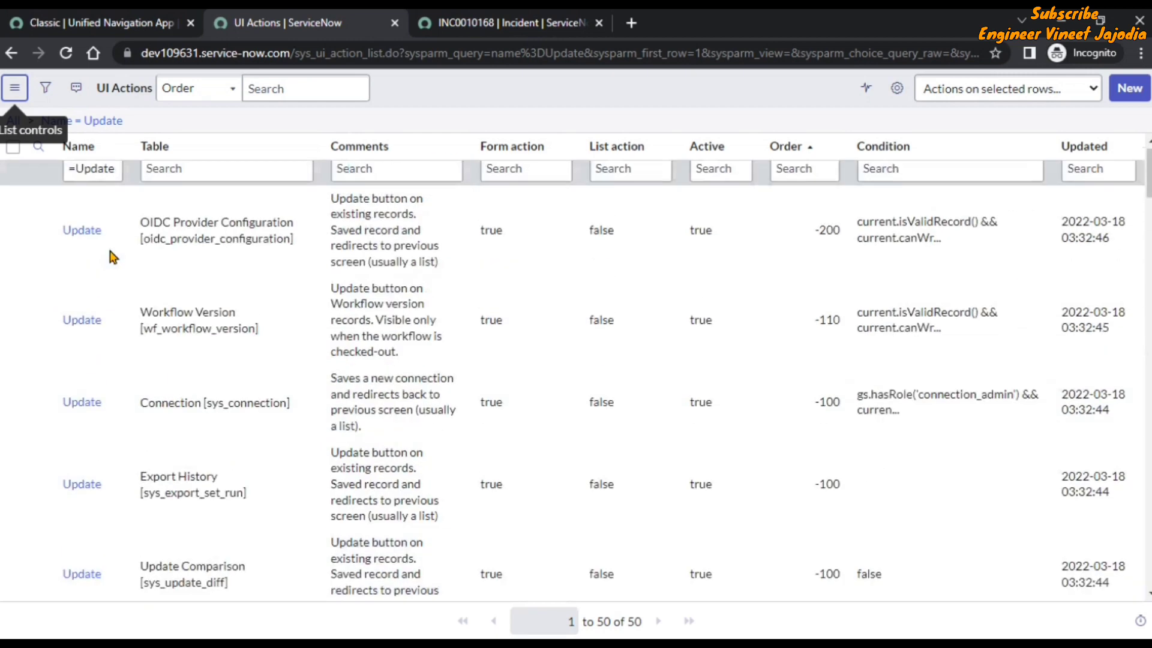
pyautogui.click(186, 179)
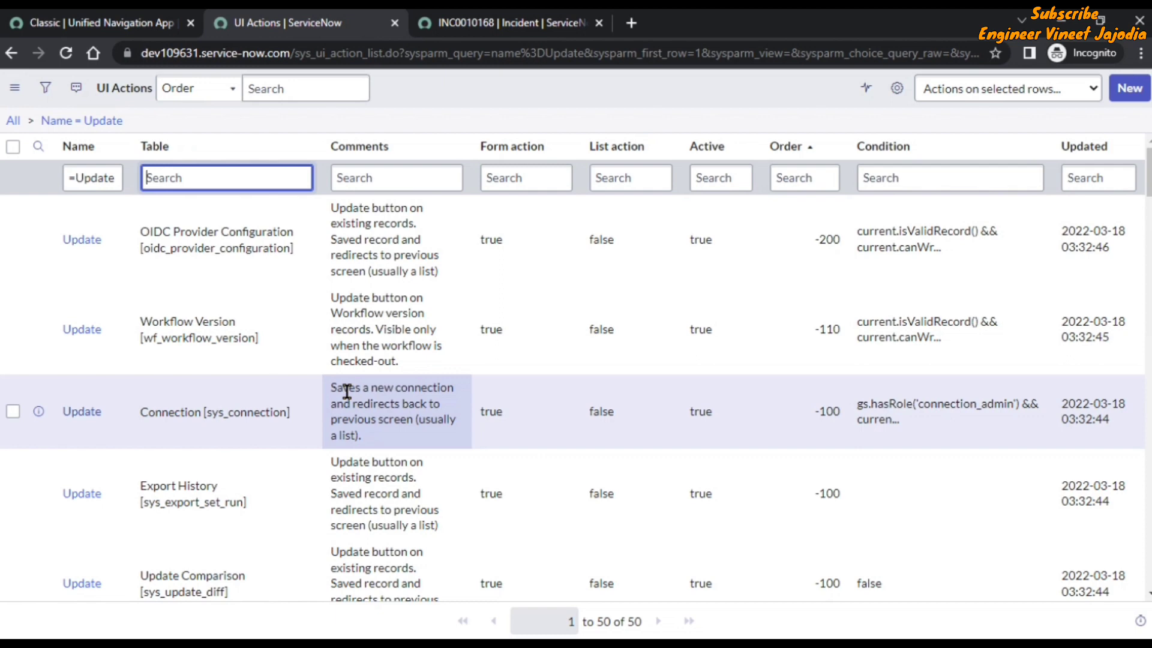
pyautogui.write('*Incident')
pyautogui.press('Return')
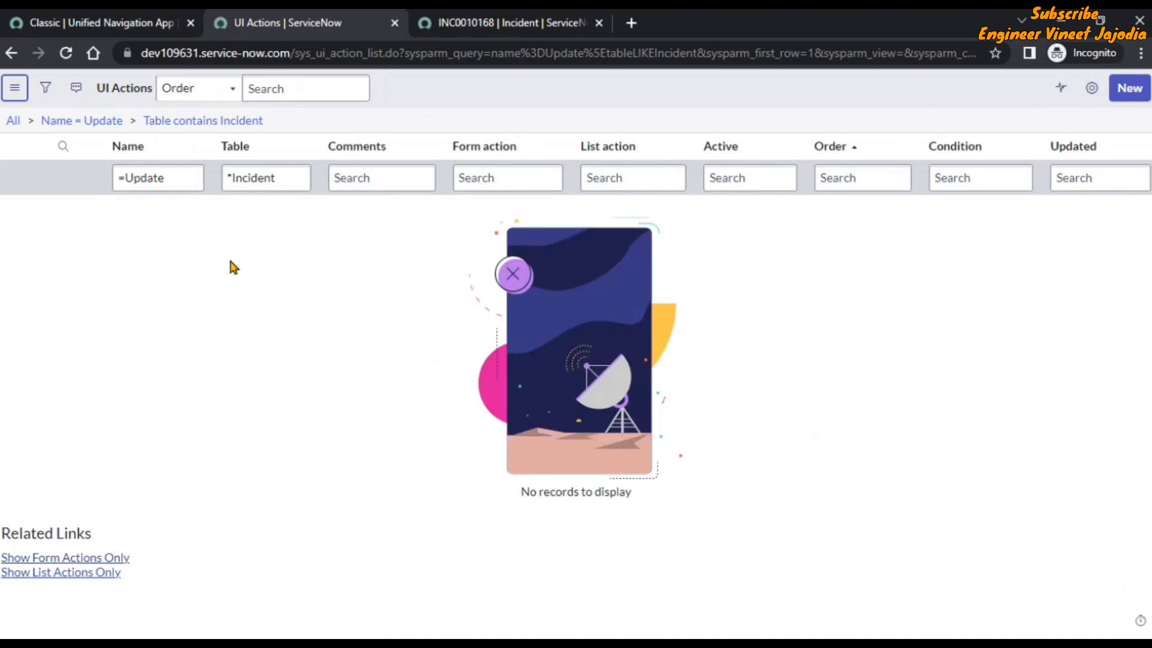
# Go back to the INC0010168 incident form and scroll through it to the bottom and back.
pyautogui.click(504, 22)
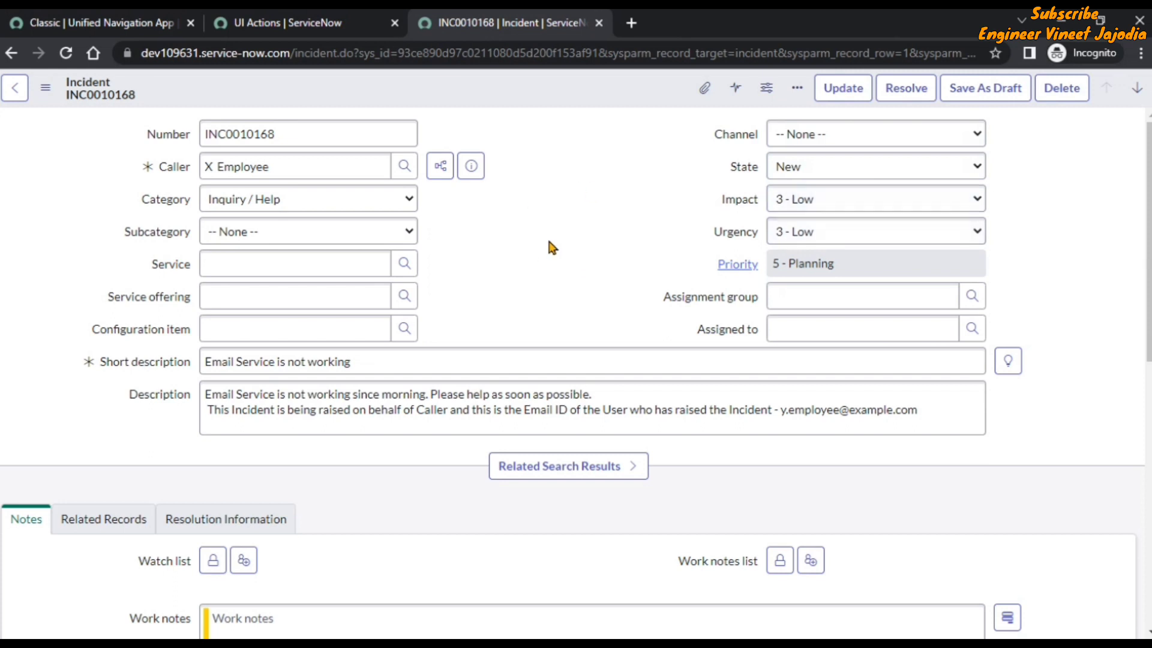
pyautogui.click(290, 24)
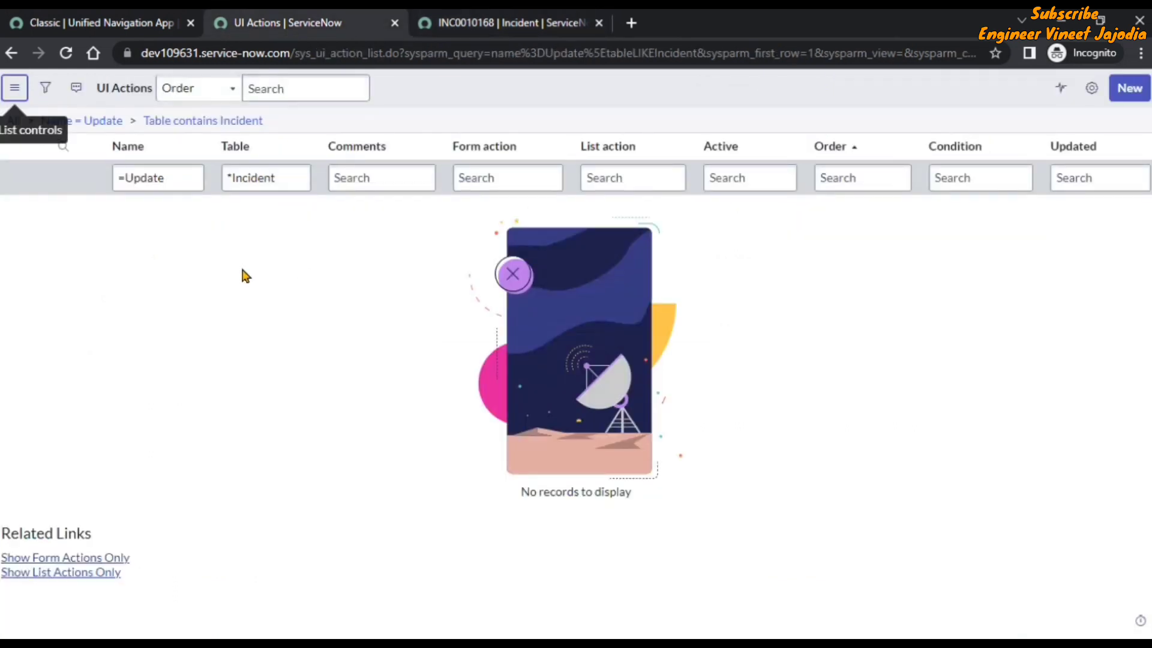
pyautogui.click(510, 23)
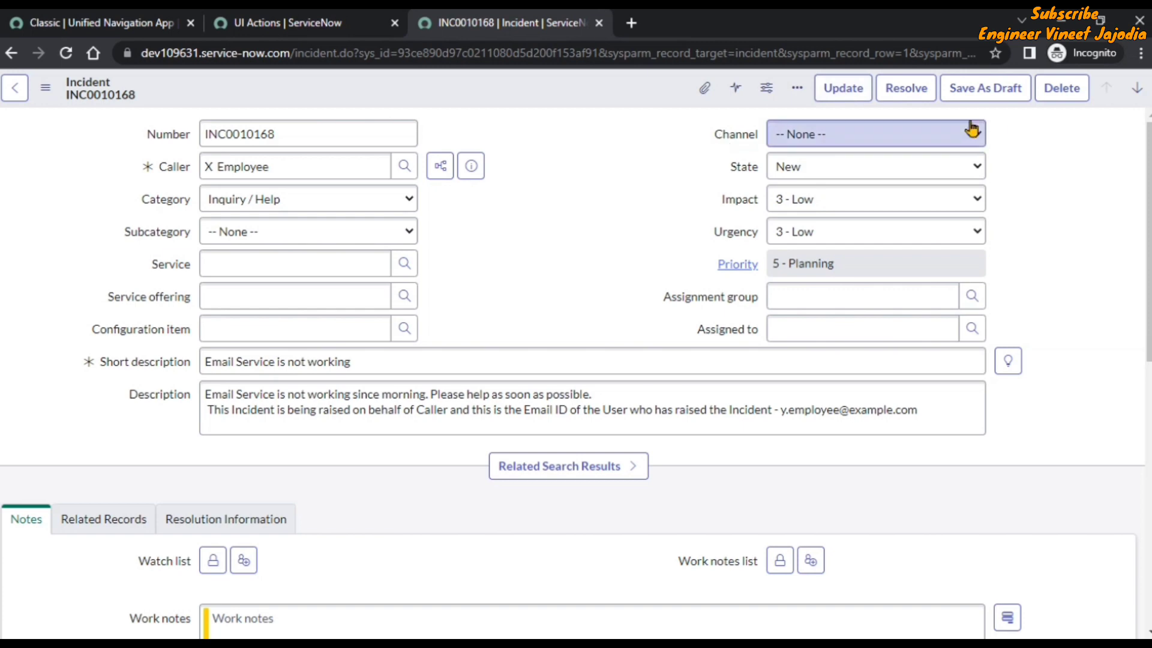
pyautogui.scroll(-8, 471, 252)
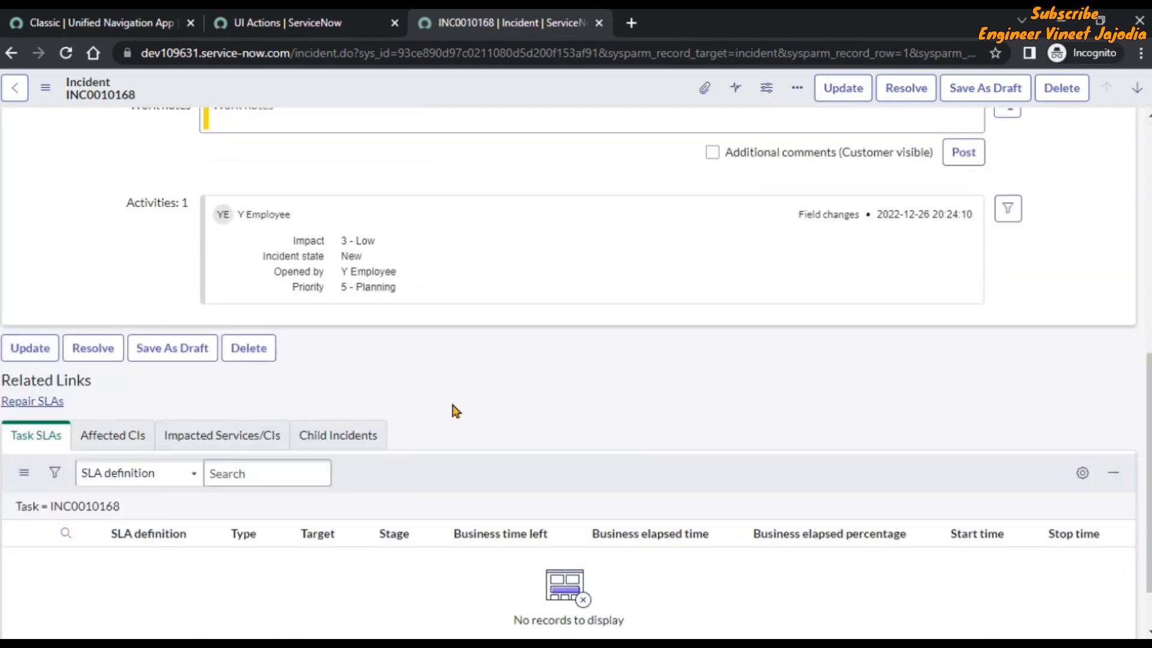
pyautogui.scroll(5, 455, 410)
pyautogui.scroll(3, 454, 411)
pyautogui.click(396, 142)
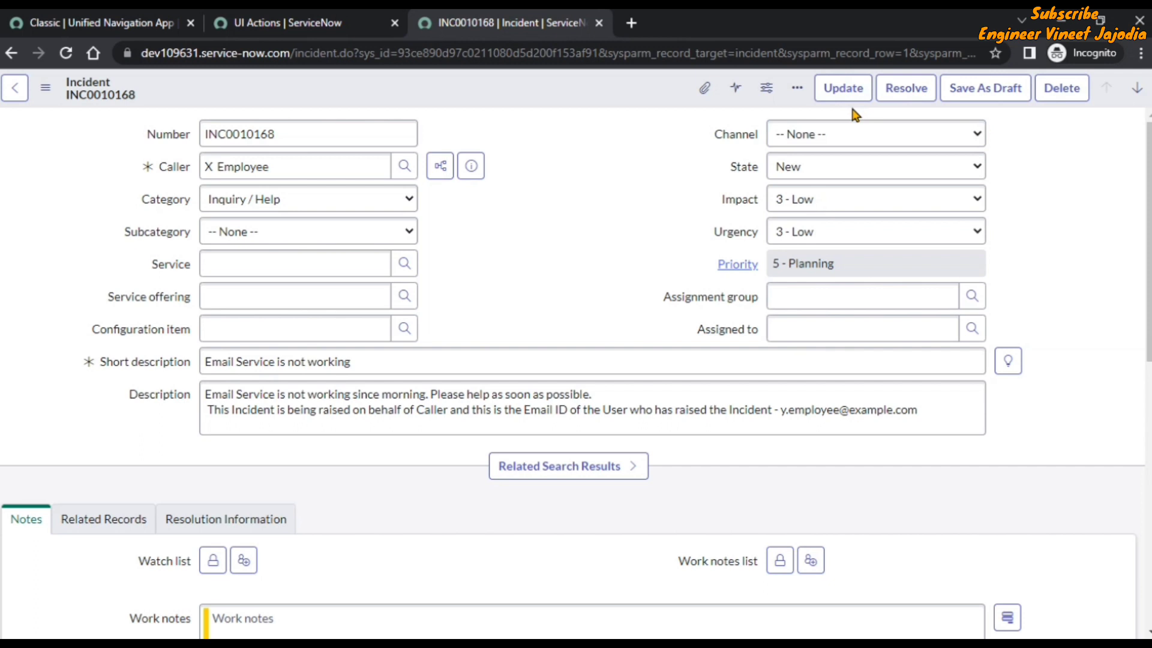
# Open Chrome DevTools with Ctrl+Shift+I and turn on the 'Select an element' picker.
pyautogui.rightClick(521, 236)
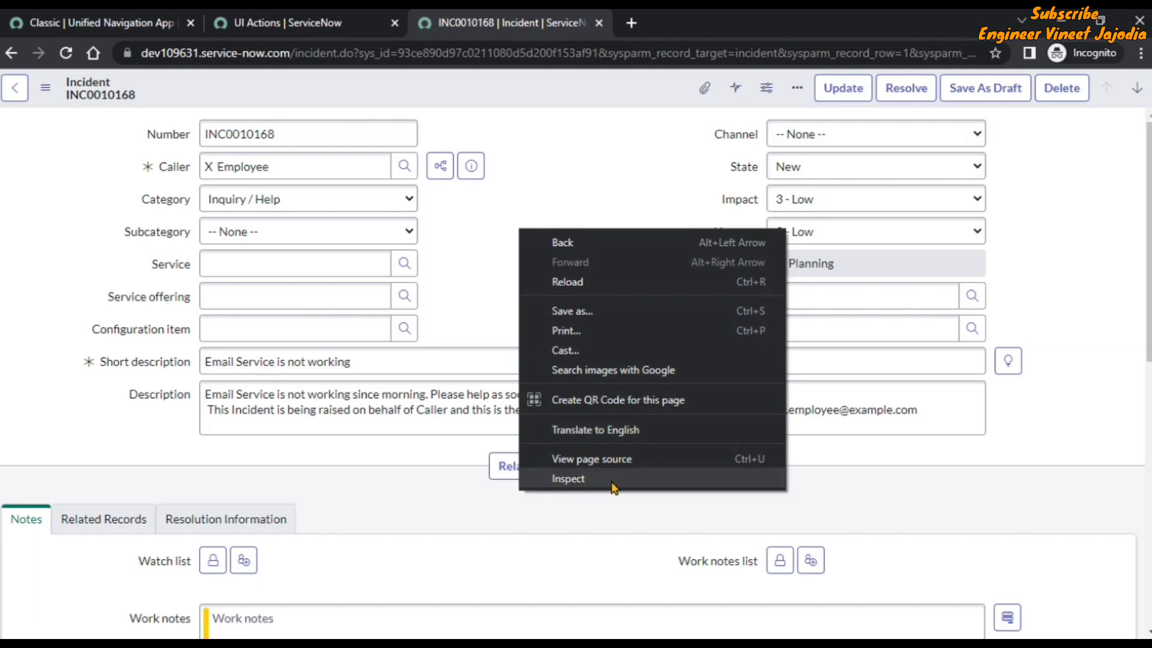
pyautogui.click(472, 264)
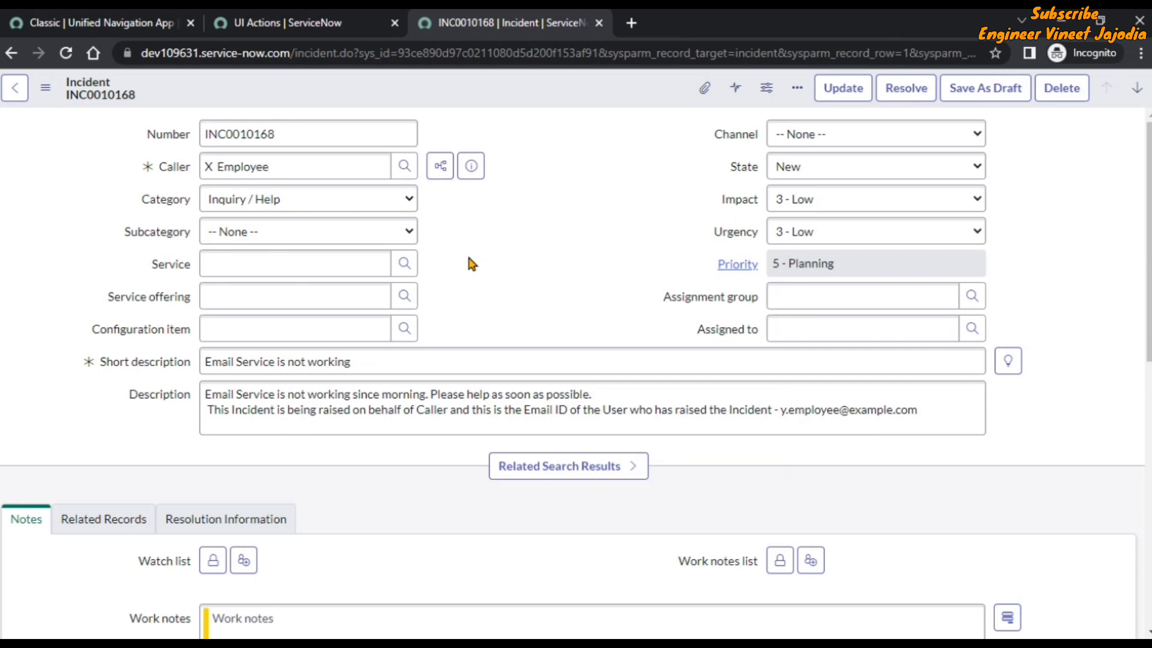
pyautogui.hotkey('ctrl', 'shift', 'i')
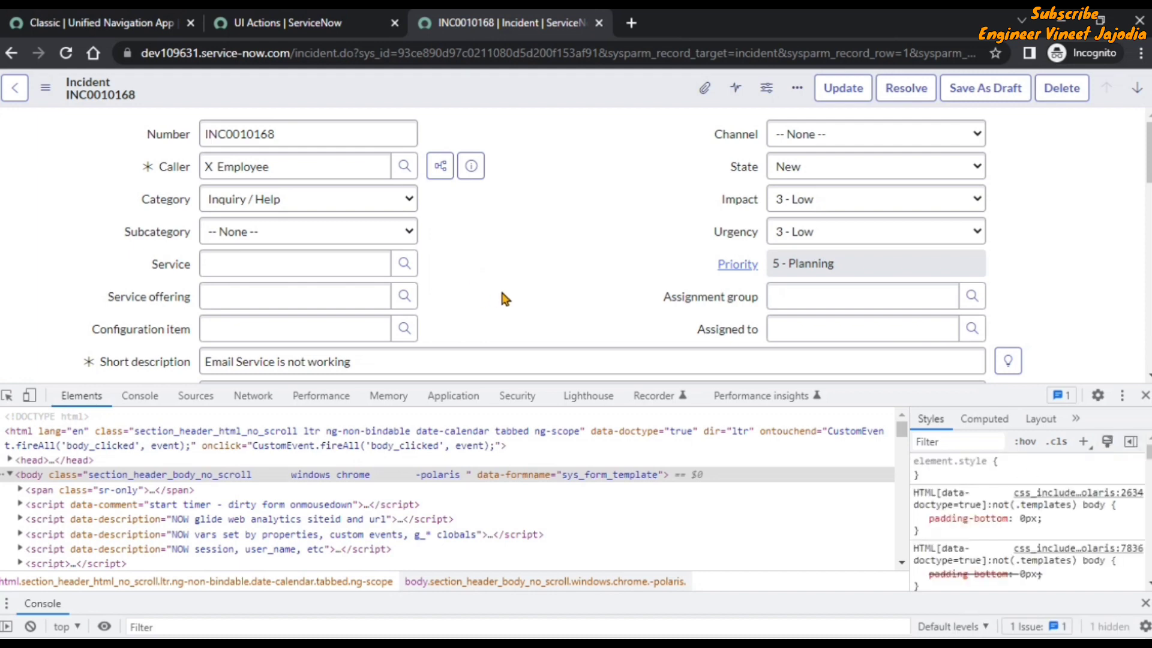
pyautogui.click(6, 396)
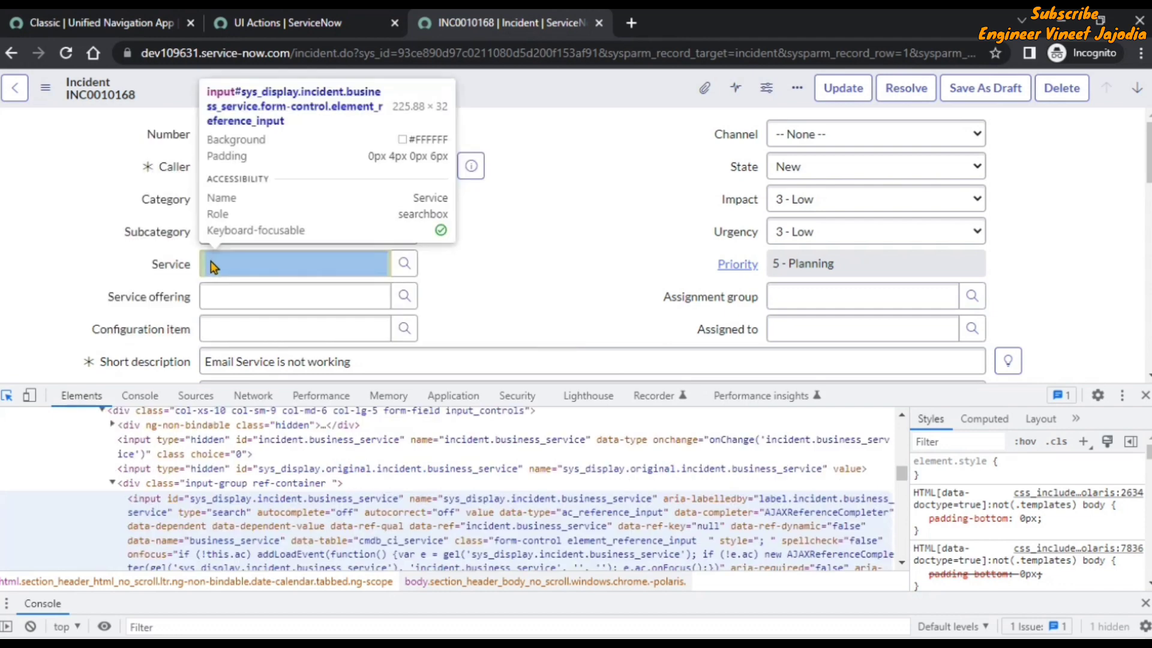
# Inspect the Update button and select its gsft_id 42df02e20a0a0b340080e61b551f2909.
pyautogui.doubleClick(158, 234)
pyautogui.hotkey('ctrl', 'shift', 'c')
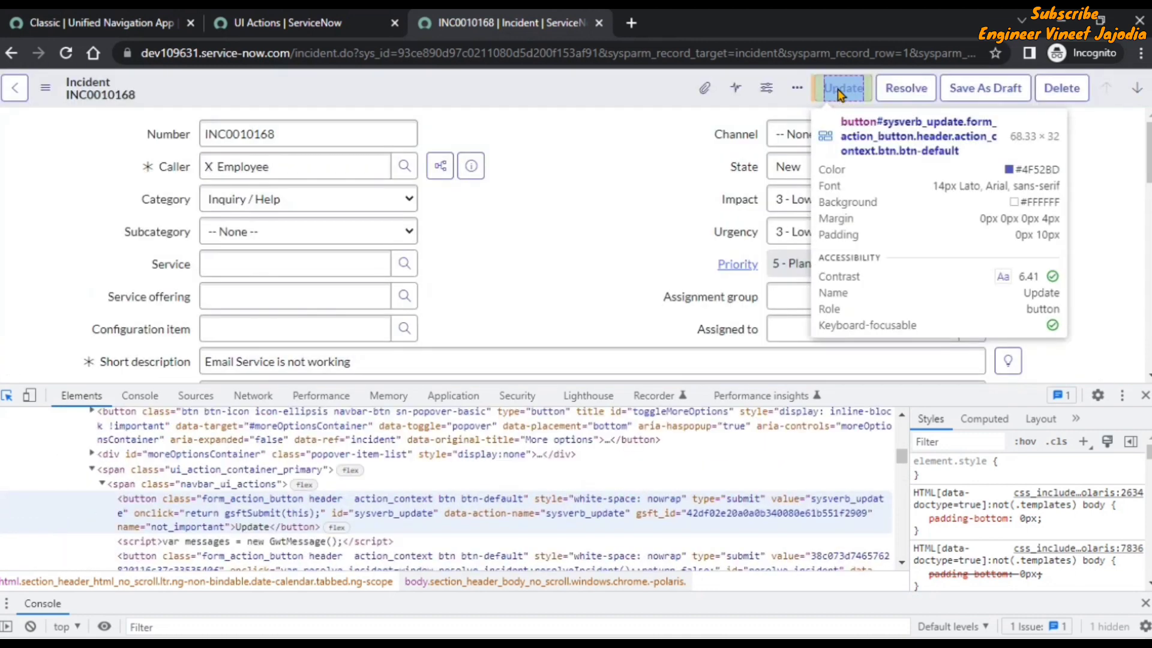
pyautogui.click(840, 93)
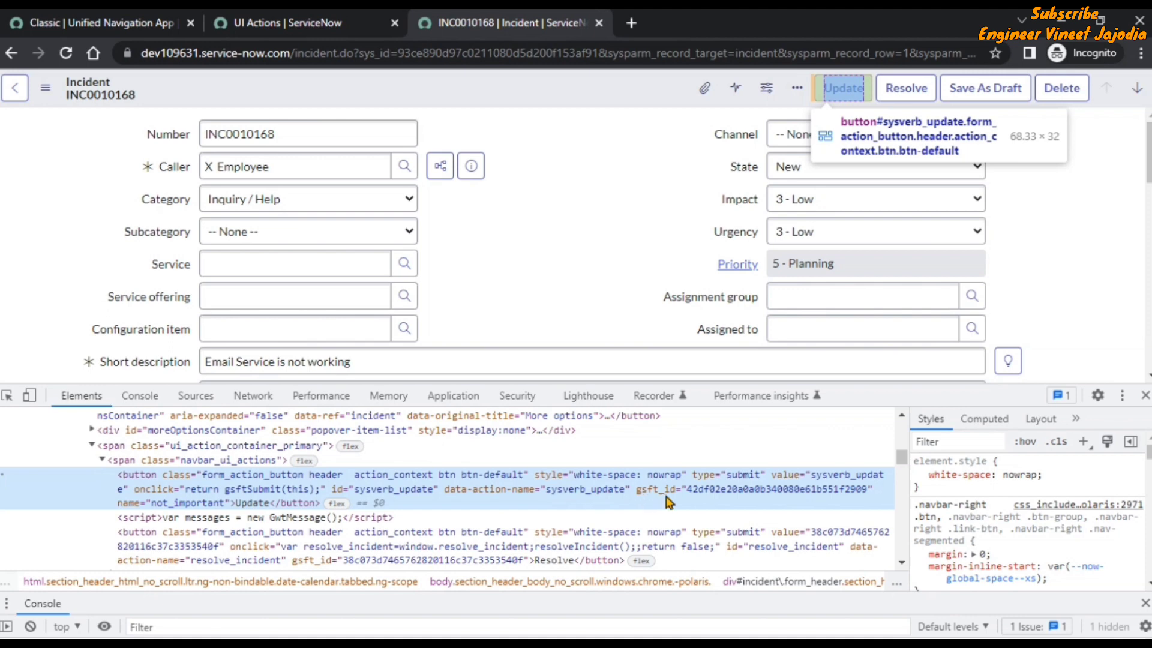
pyautogui.doubleClick(737, 496)
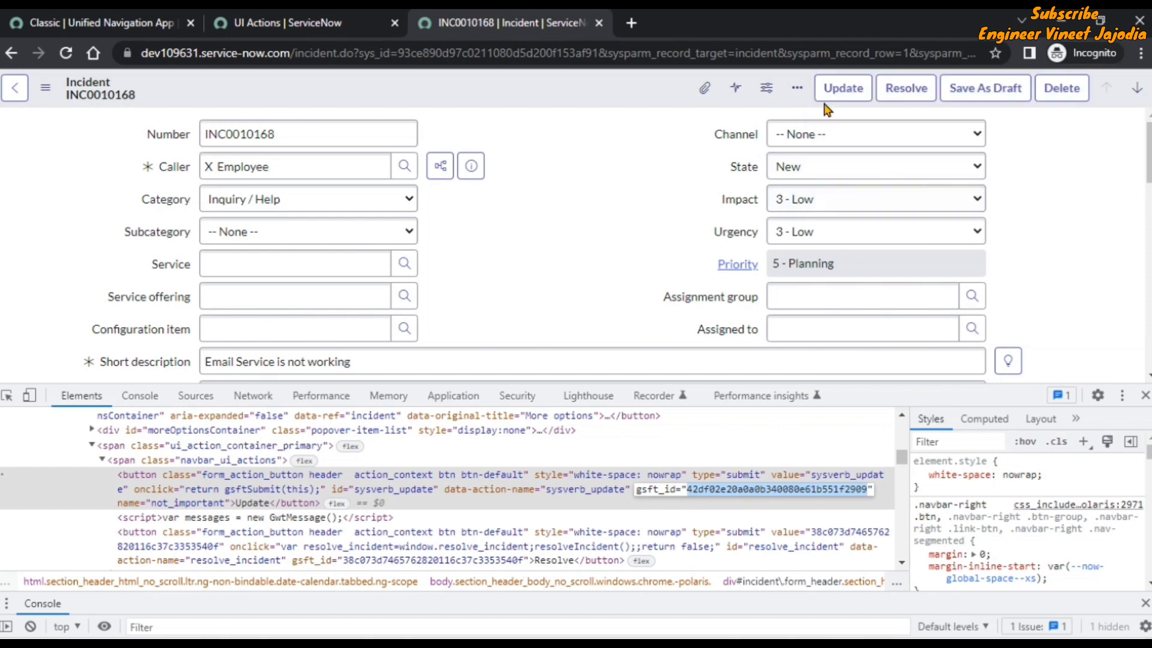
pyautogui.press('Return')
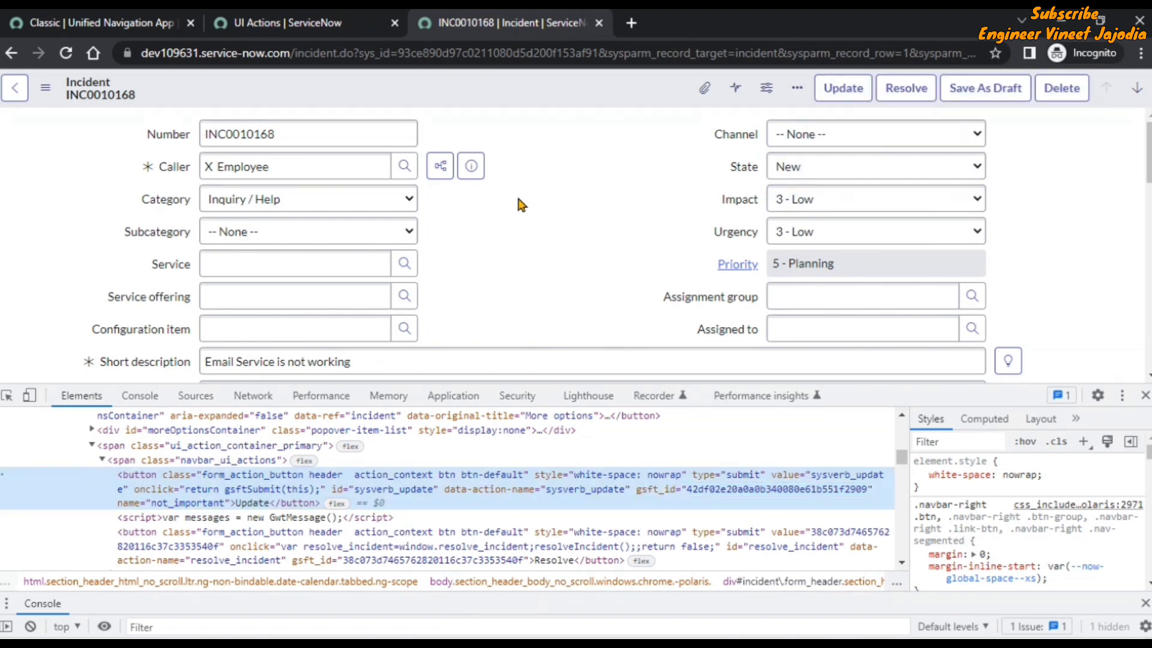
# Filter UI Actions to Sys ID is 42df02e20a0a0b340080e61b551f2909, leaving the single Global Update action.
pyautogui.click(306, 27)
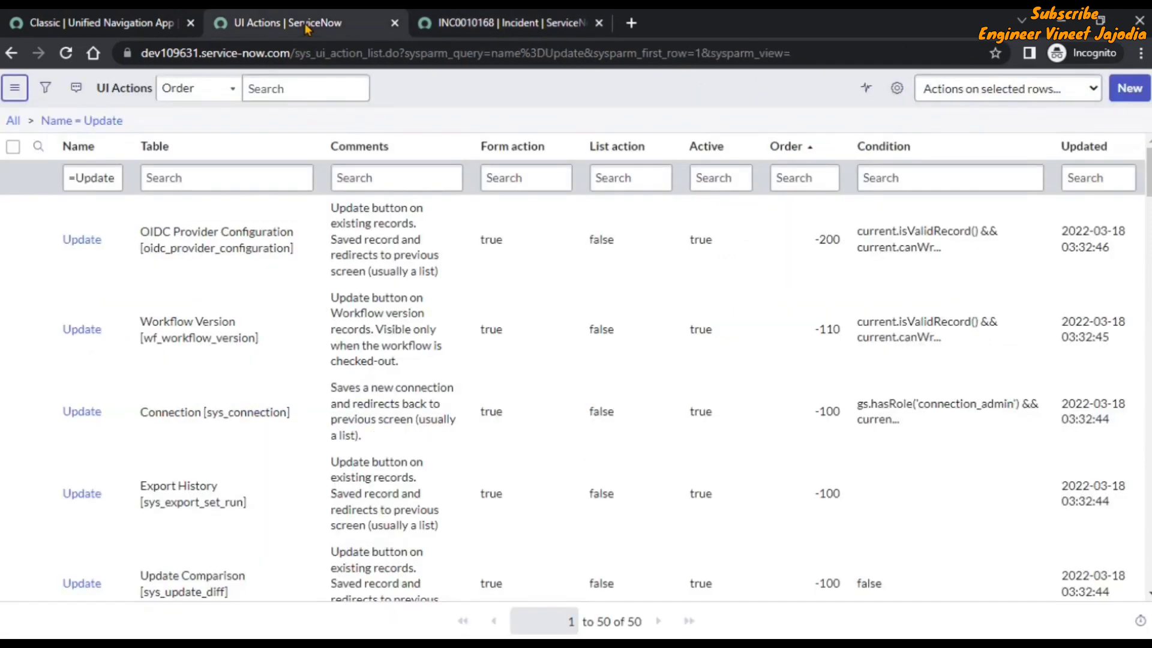
pyautogui.click(46, 90)
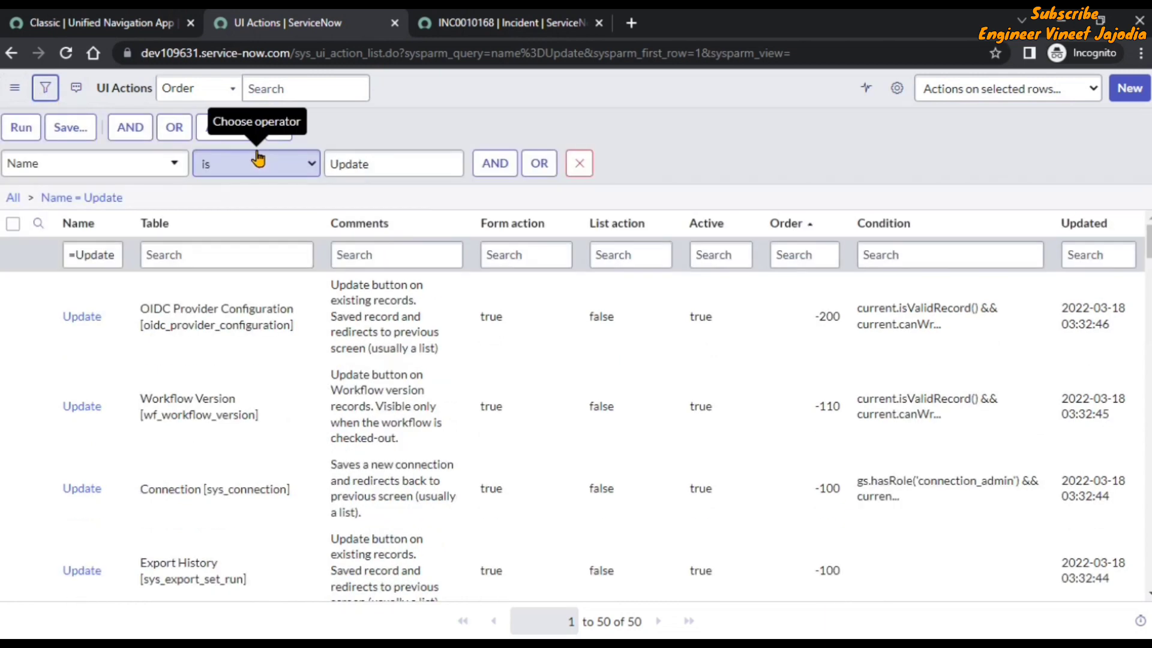
pyautogui.click(113, 165)
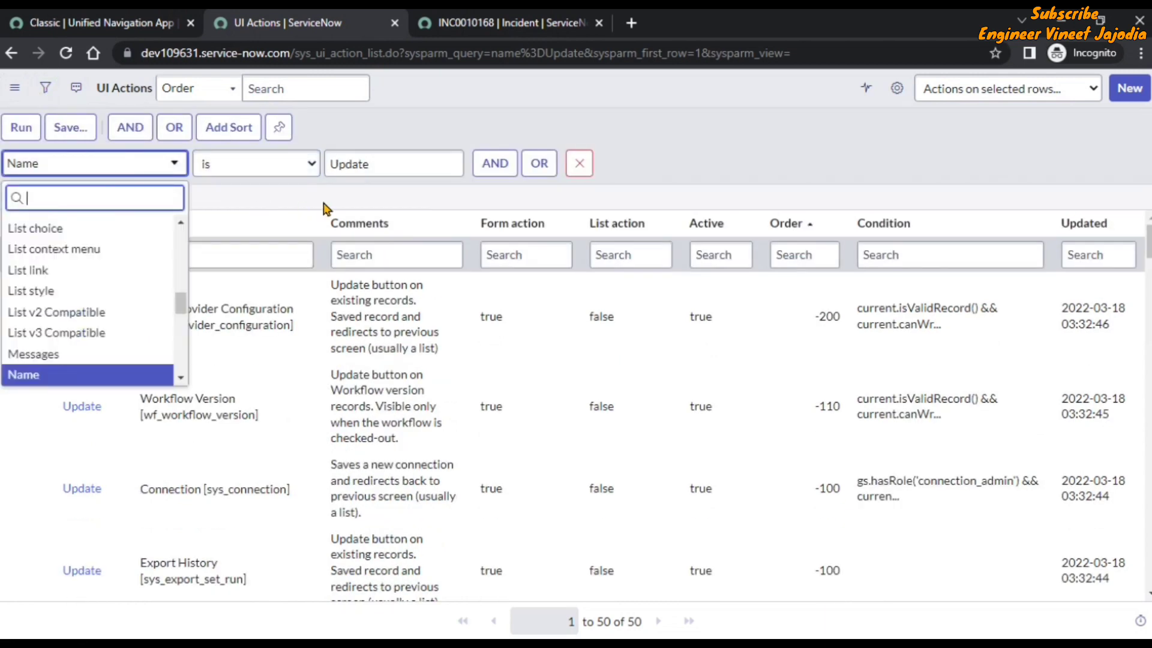
pyautogui.write('Sy')
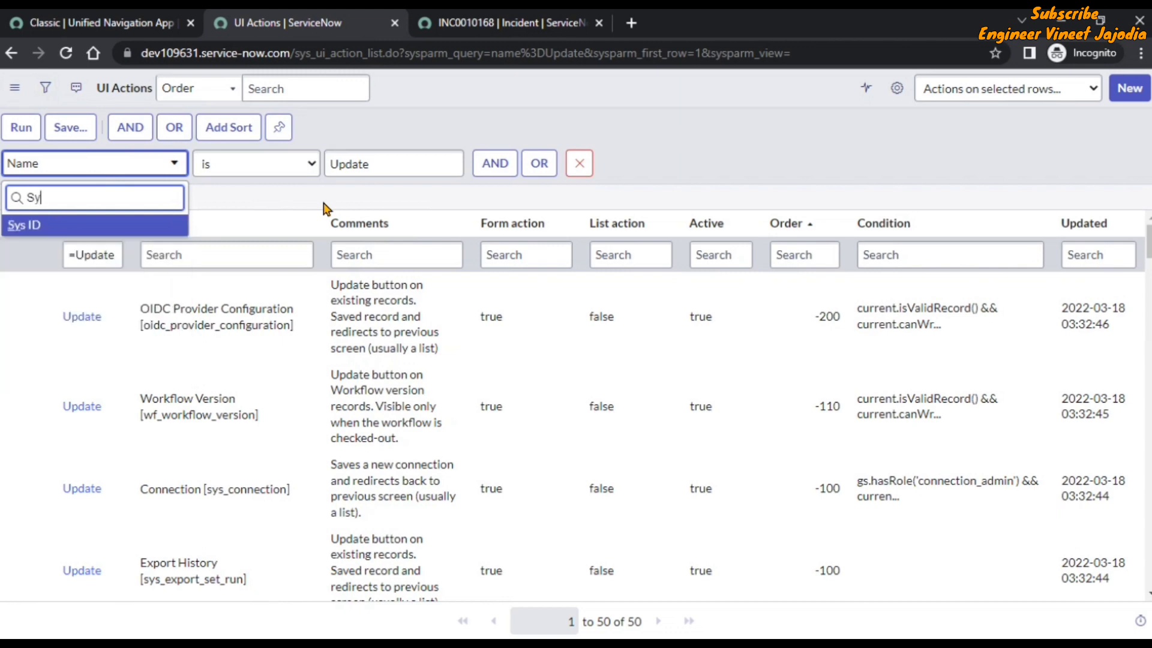
pyautogui.write('s ID')
pyautogui.press('Return')
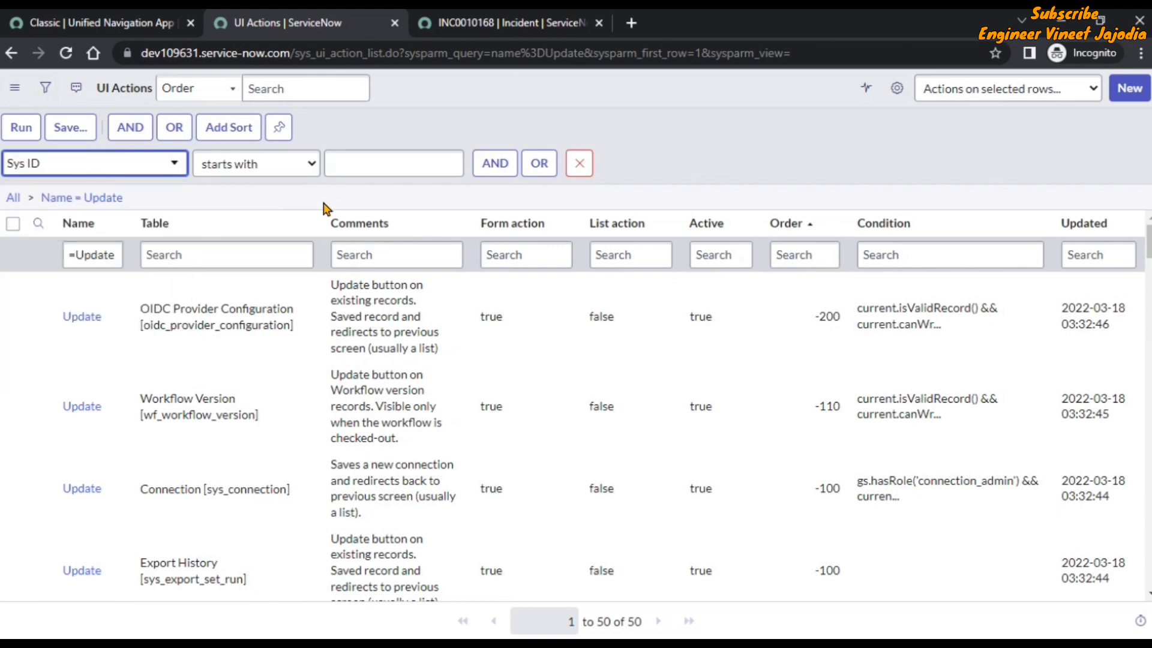
pyautogui.click(259, 163)
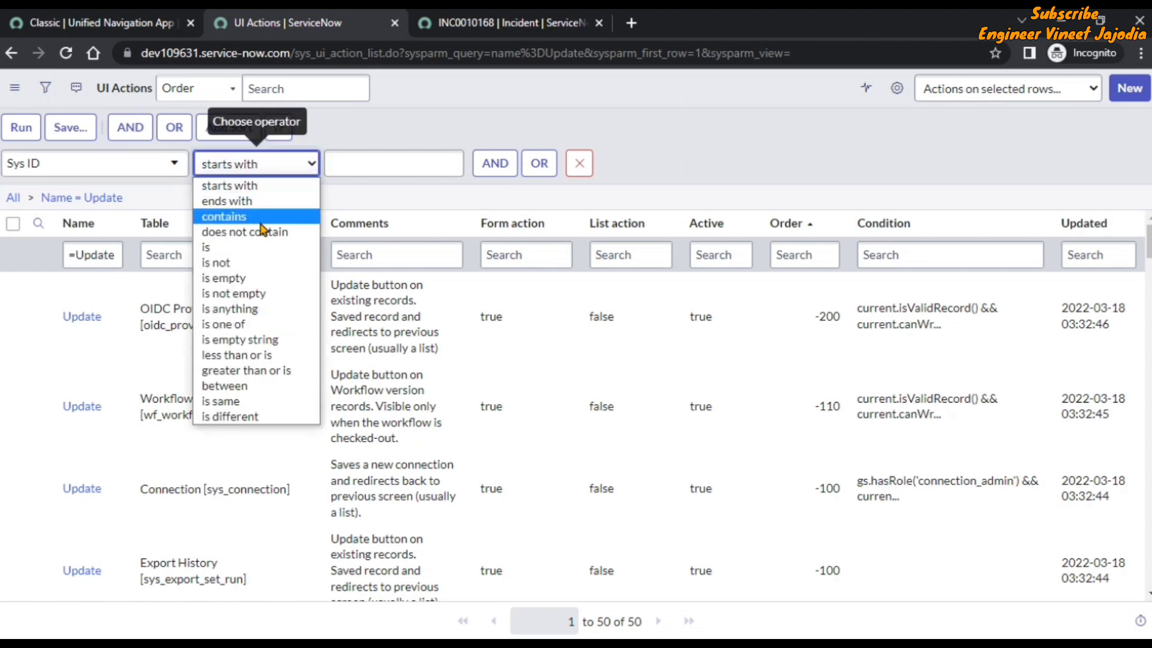
pyautogui.click(231, 259)
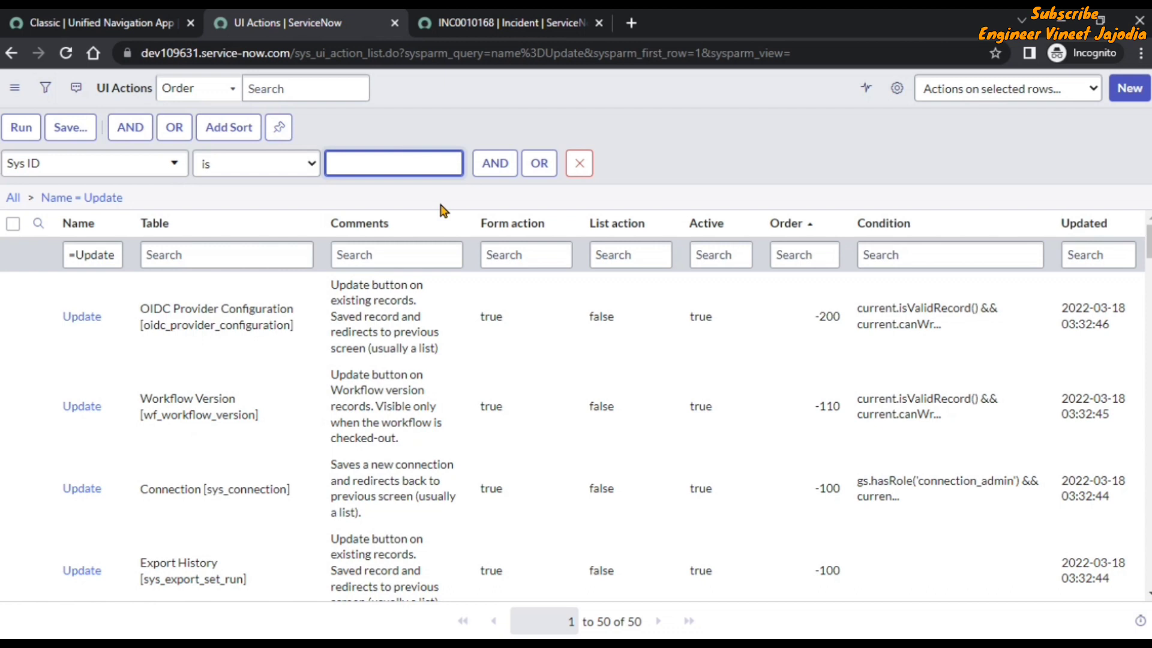
pyautogui.hotkey('ctrl', 'v')
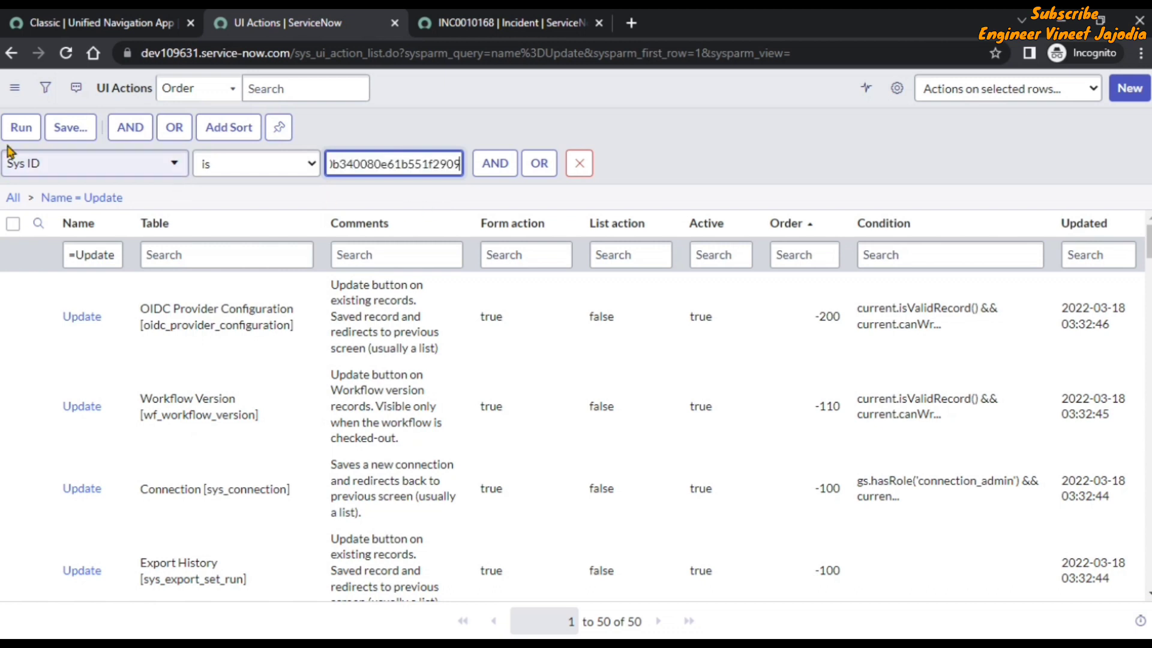
pyautogui.click(18, 128)
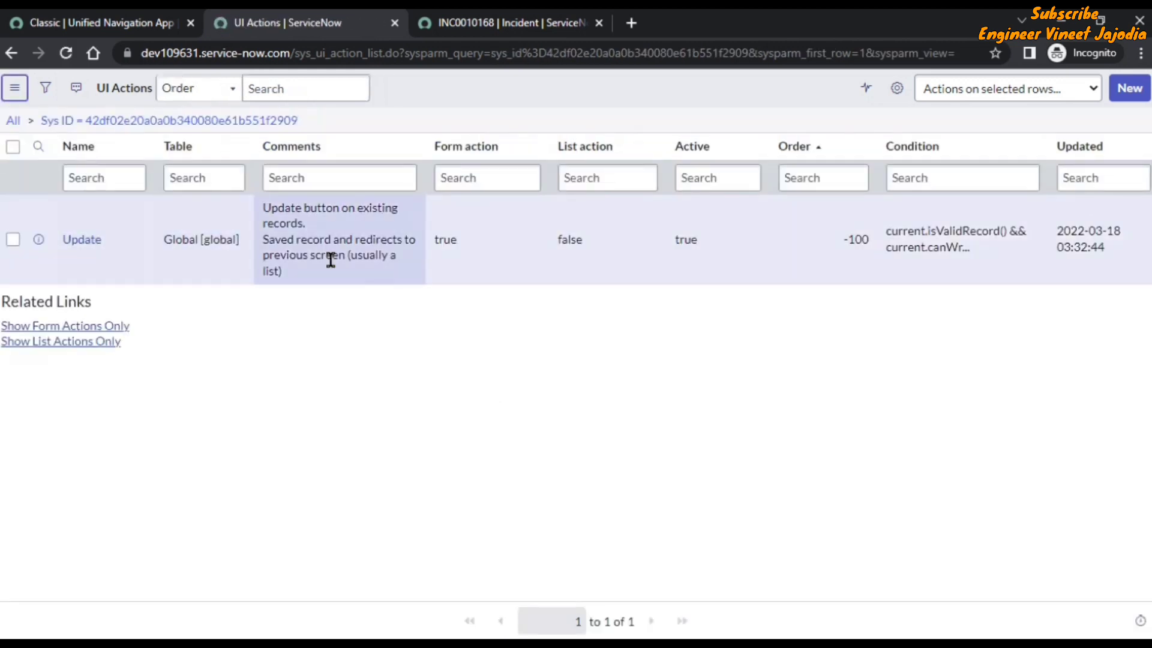
pyautogui.click(468, 24)
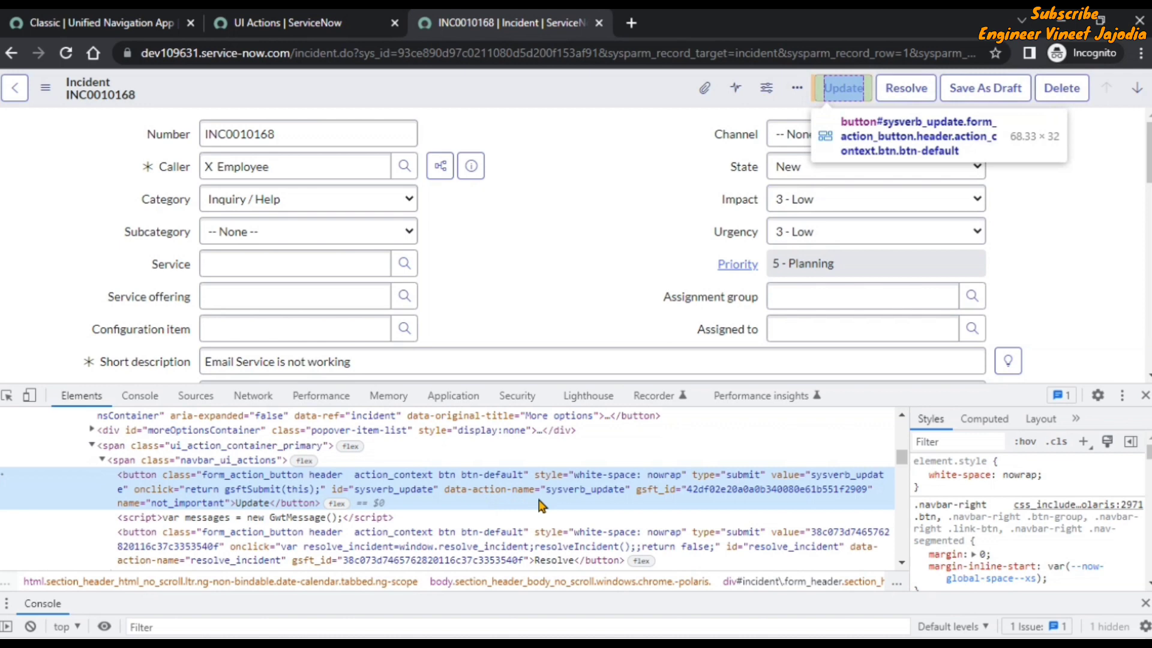
pyautogui.doubleClick(577, 491)
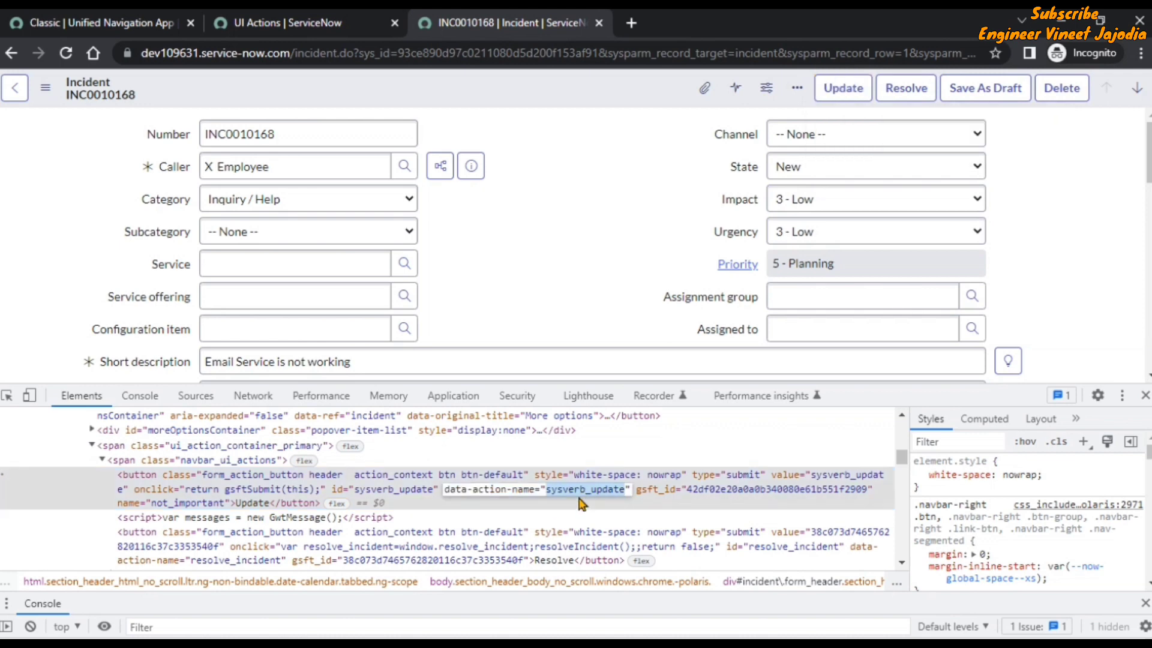
pyautogui.click(280, 24)
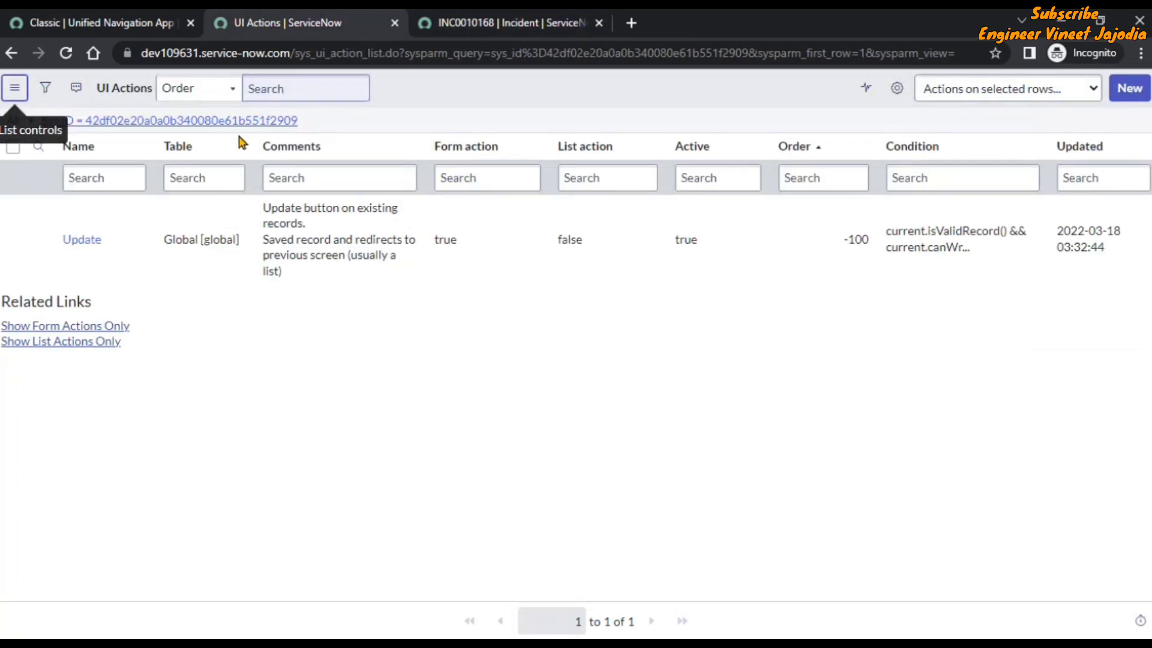
# Open the Update UI Action in a new tab and confirm its action name is sysverb_update.
pyautogui.middleClick(82, 241)
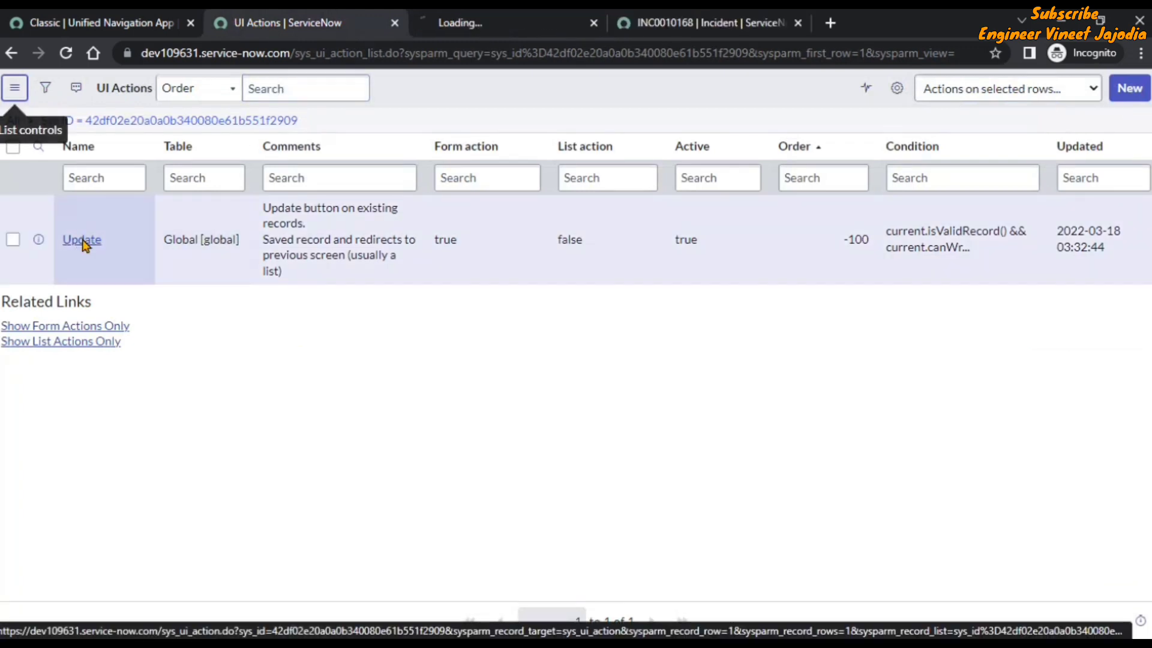
pyautogui.click(455, 23)
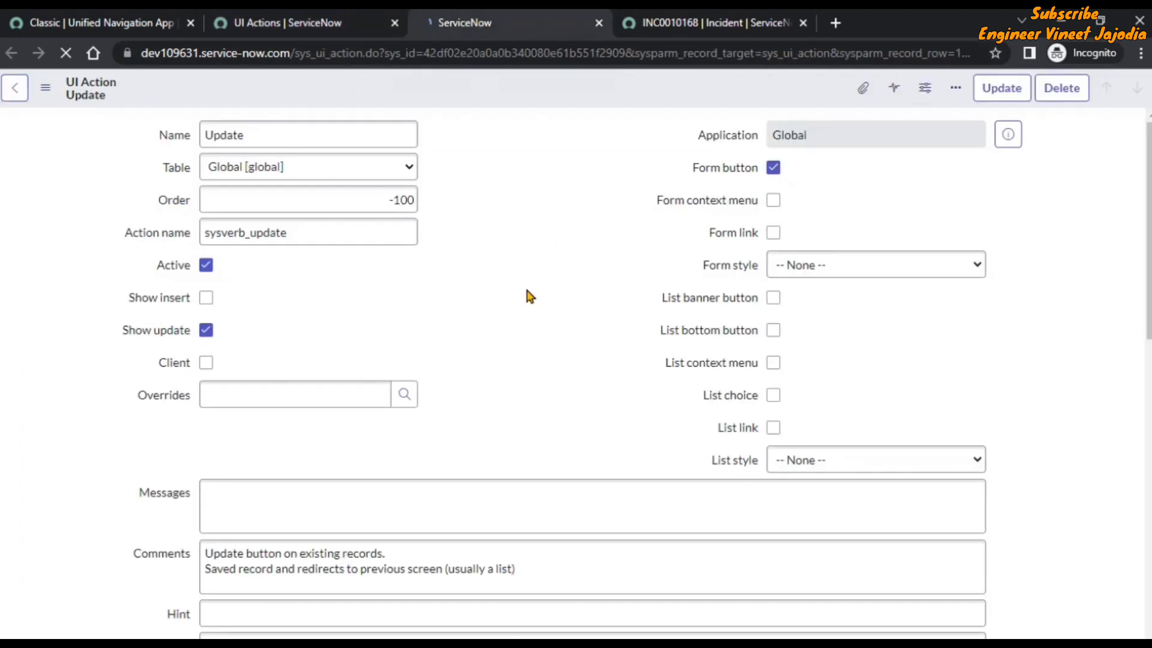
pyautogui.doubleClick(313, 232)
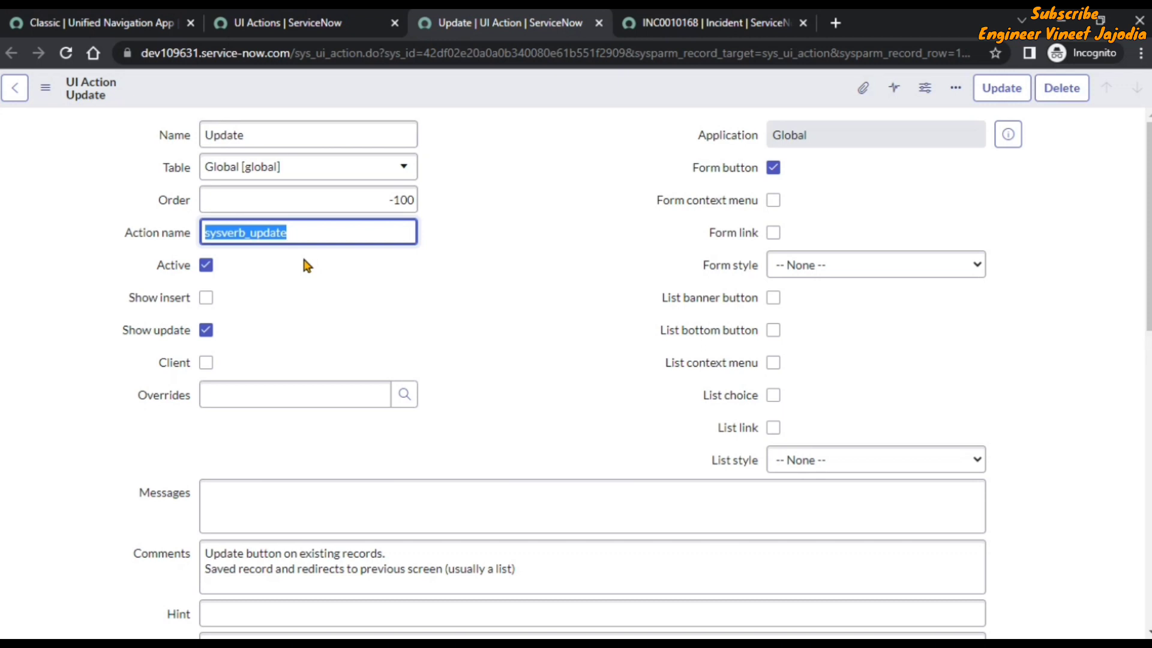
pyautogui.click(658, 24)
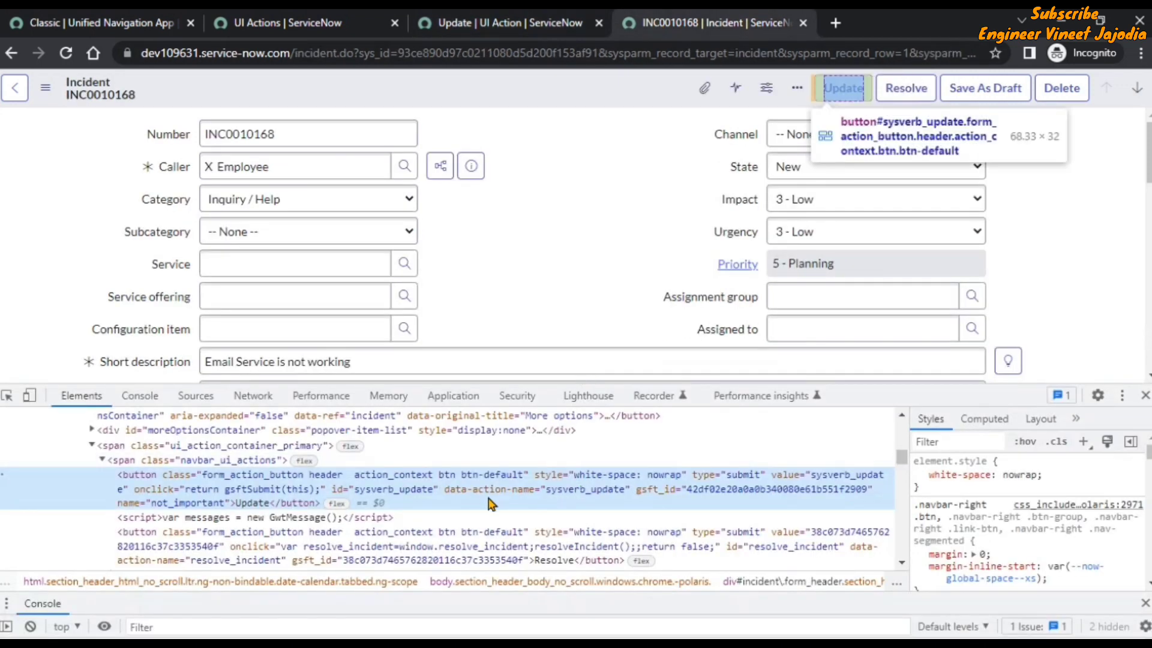
pyautogui.doubleClick(581, 491)
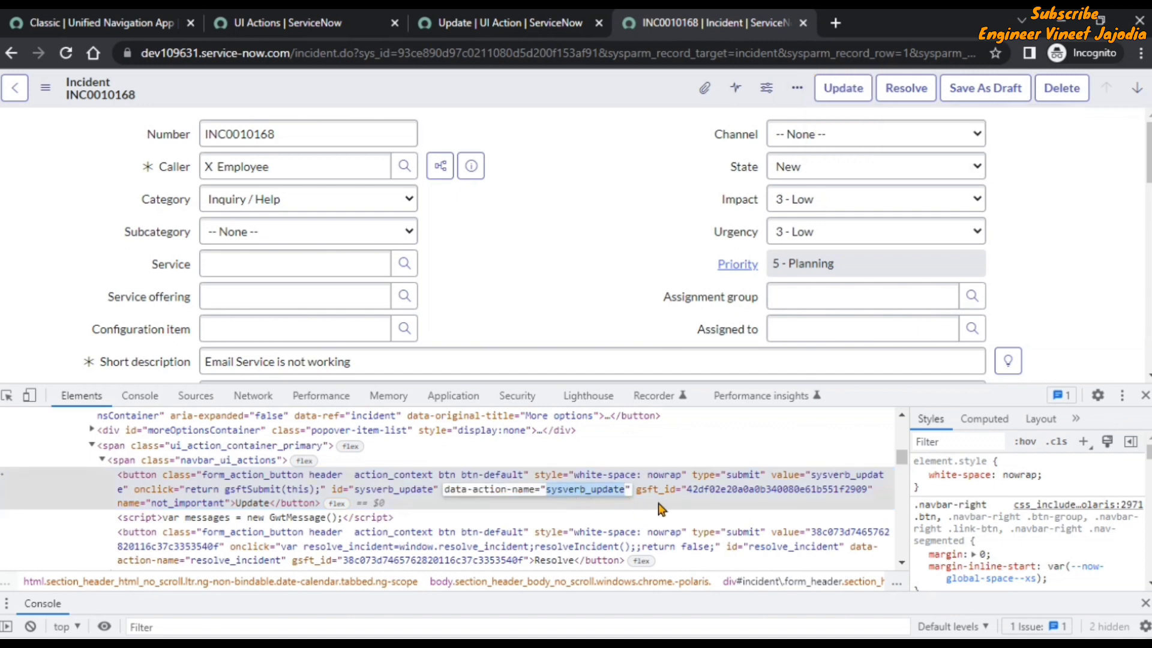
pyautogui.doubleClick(252, 503)
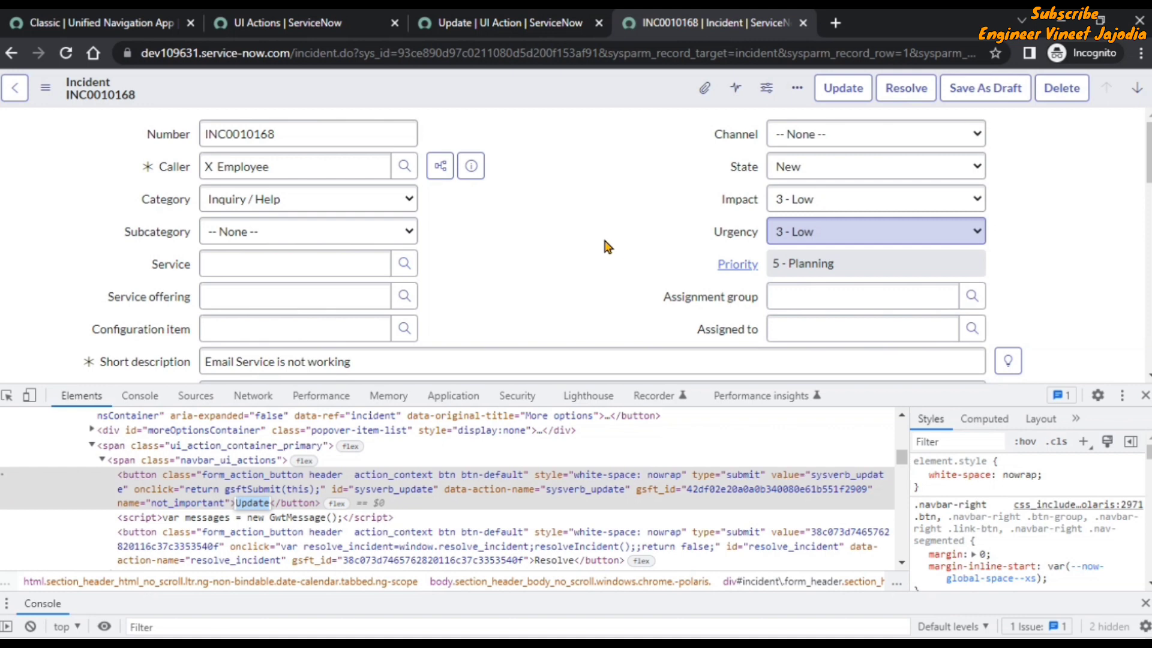
pyautogui.click(6, 395)
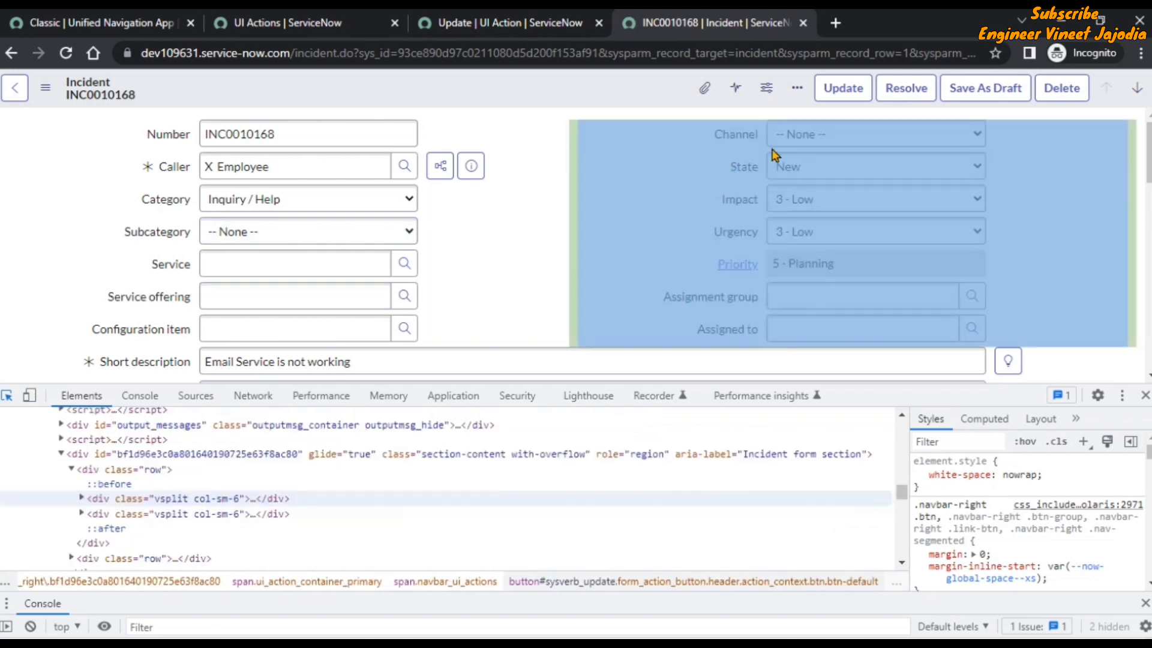
pyautogui.click(898, 91)
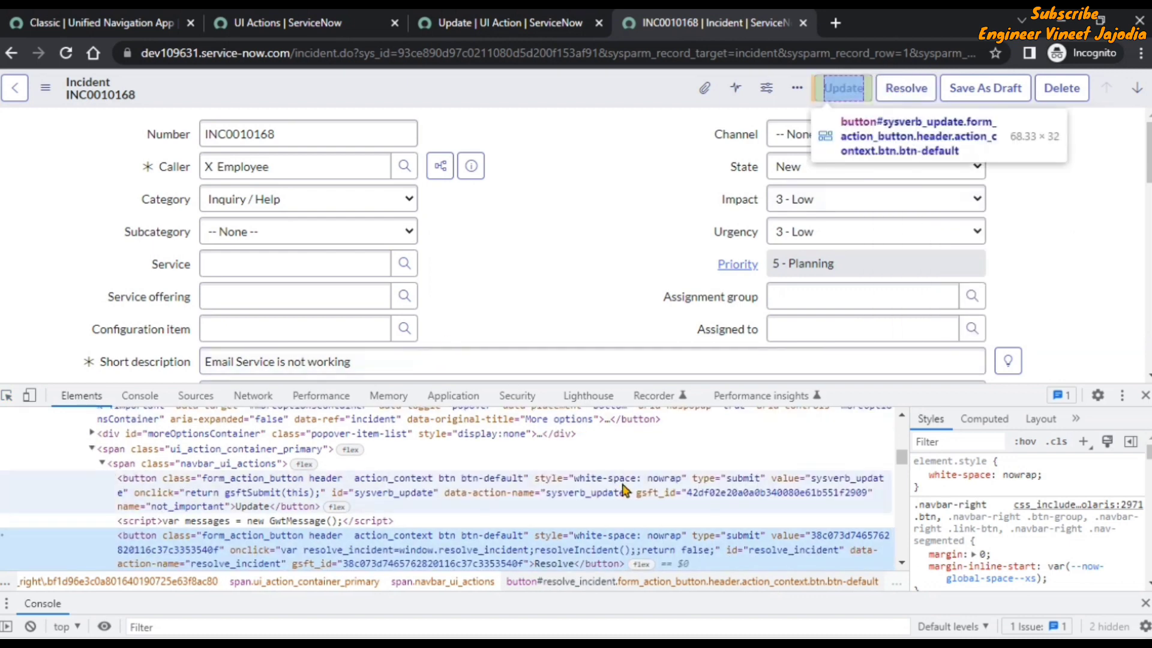
pyautogui.scroll(-2, 625, 490)
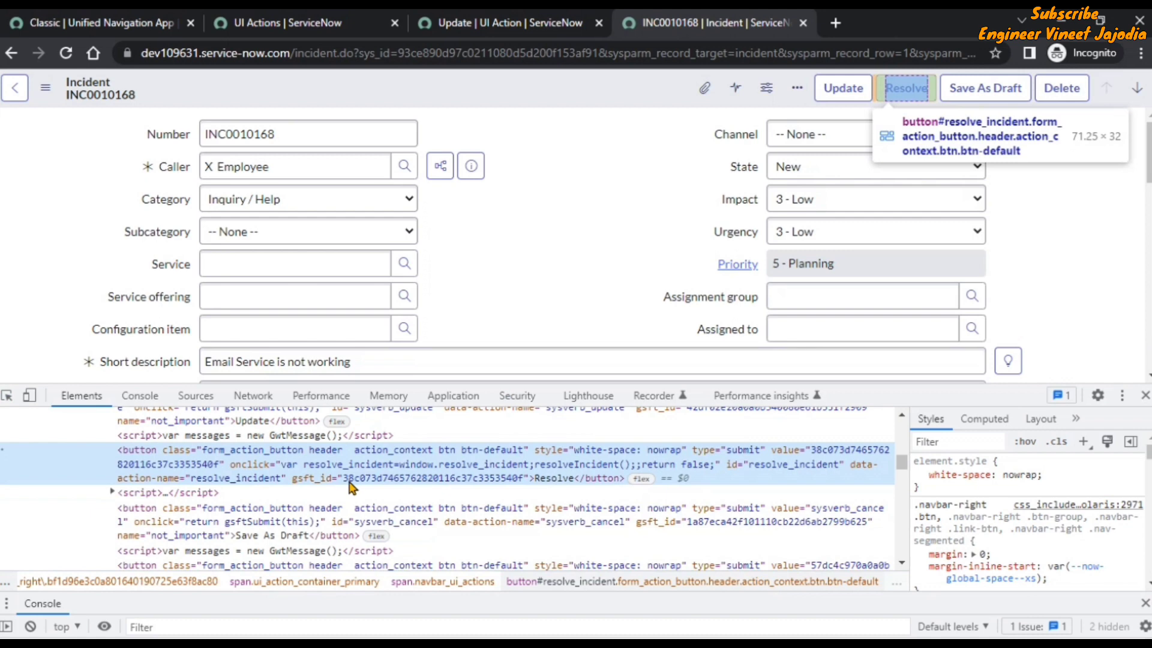
pyautogui.doubleClick(385, 478)
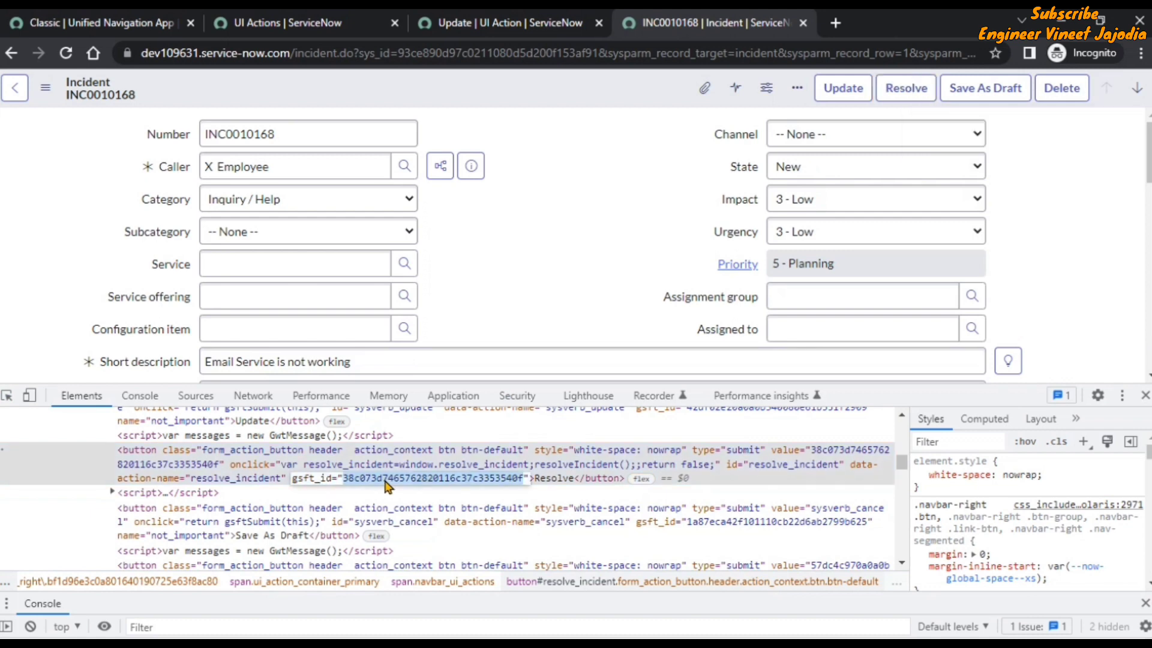
pyautogui.click(290, 24)
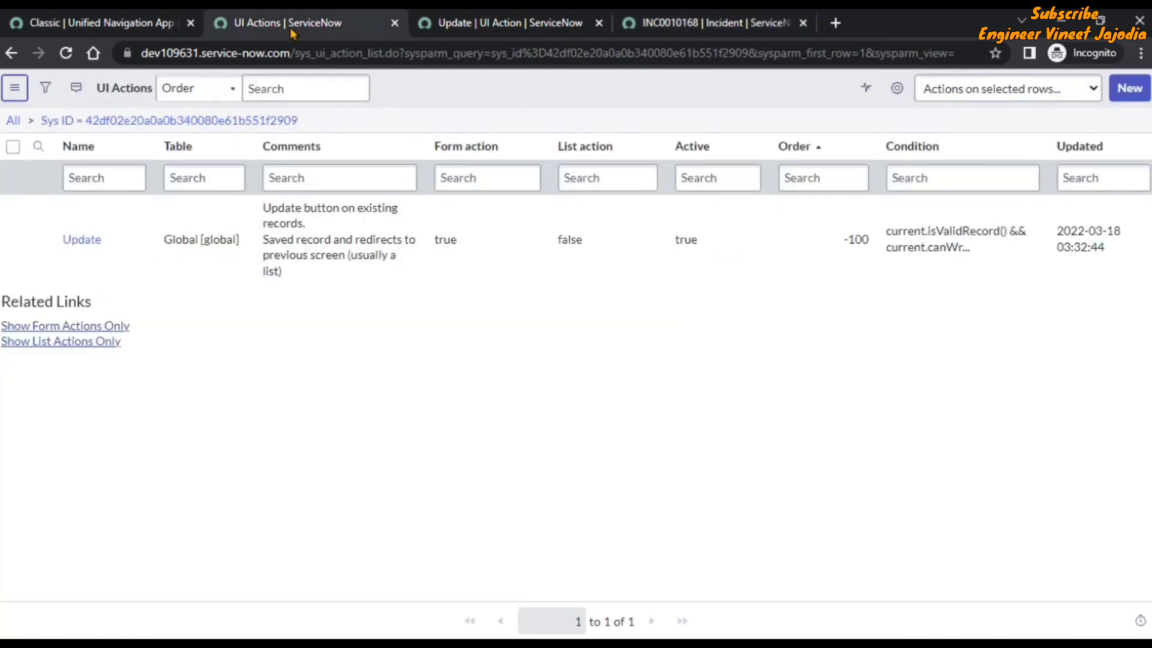
pyautogui.click(45, 88)
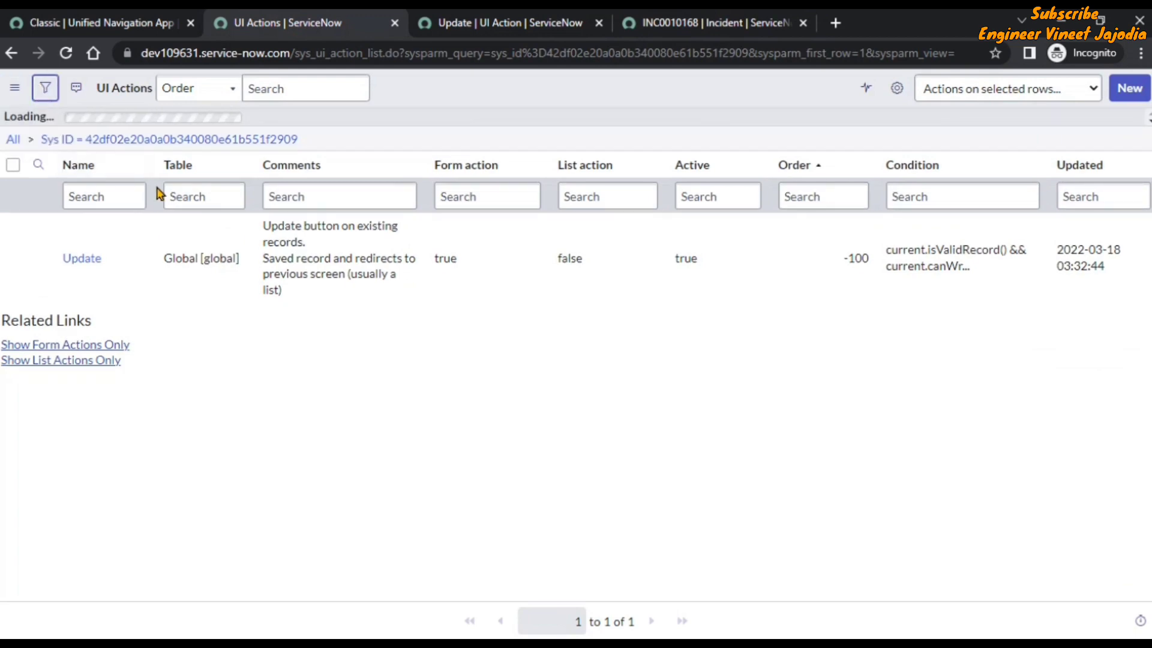
pyautogui.click(329, 164)
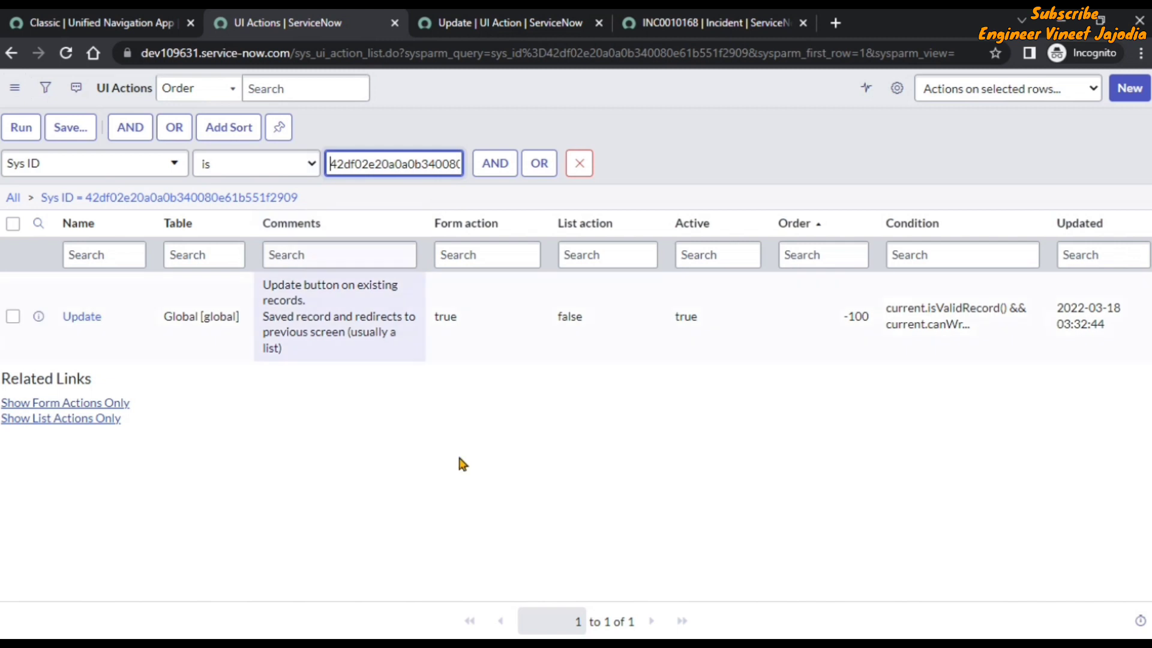
pyautogui.hotkey('ctrl', 'a')
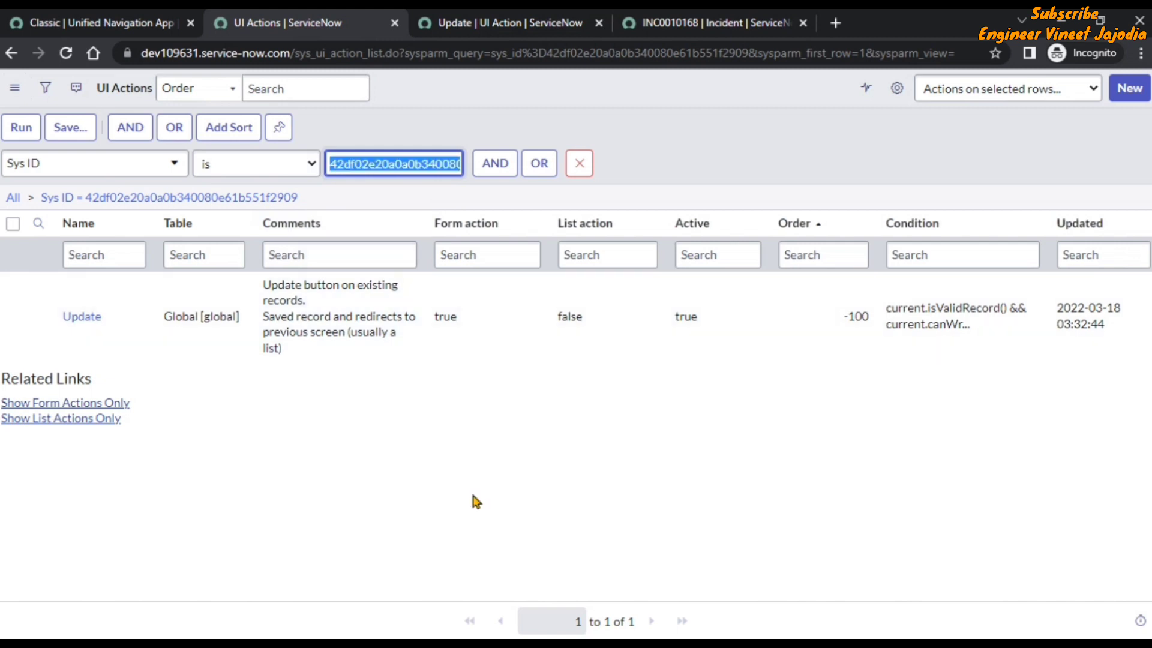
pyautogui.hotkey('ctrl', 'v')
pyautogui.click(26, 133)
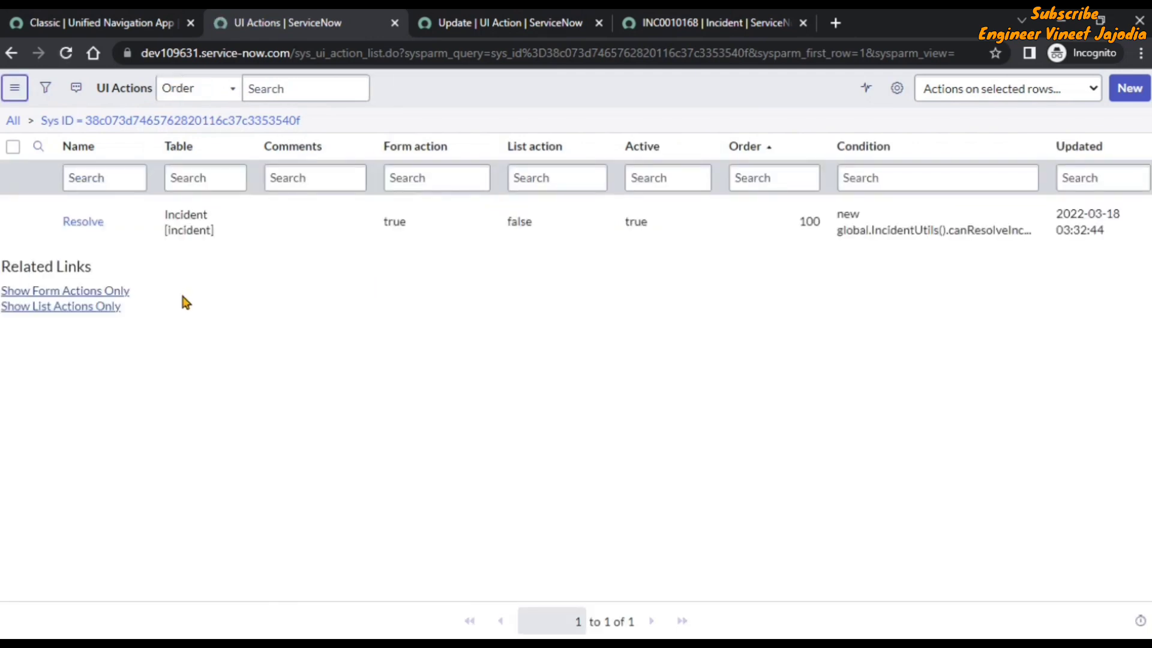
pyautogui.click(747, 19)
pyautogui.press('Escape')
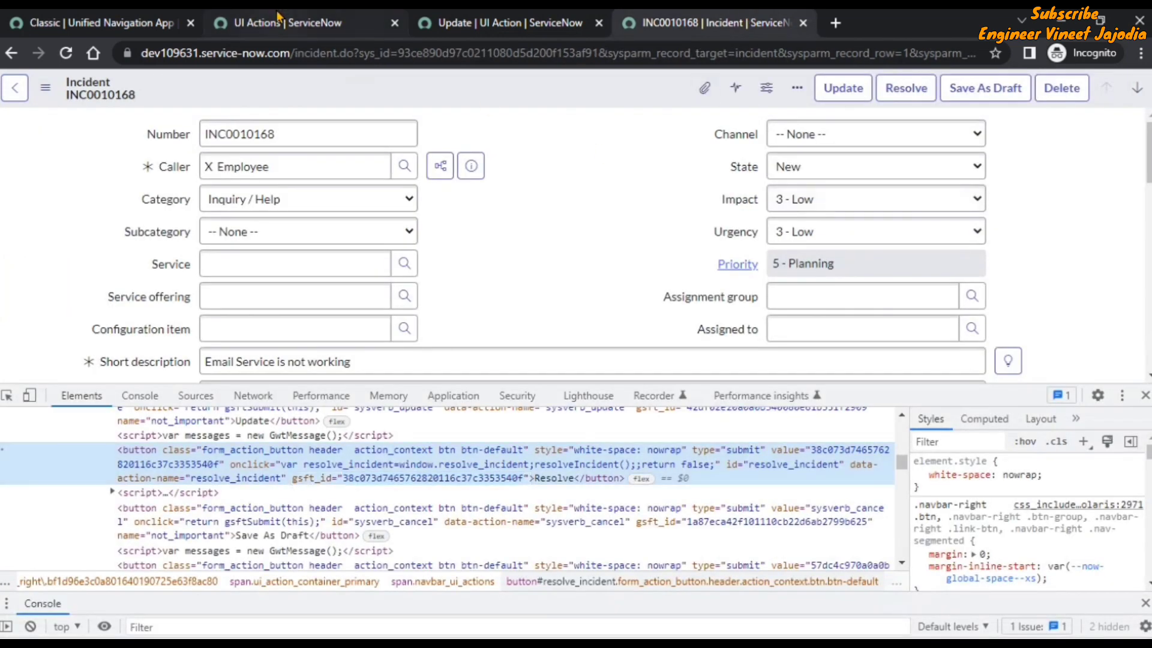
# Open the Resolve UI Action record from the filtered list in its own tab.
pyautogui.click(278, 17)
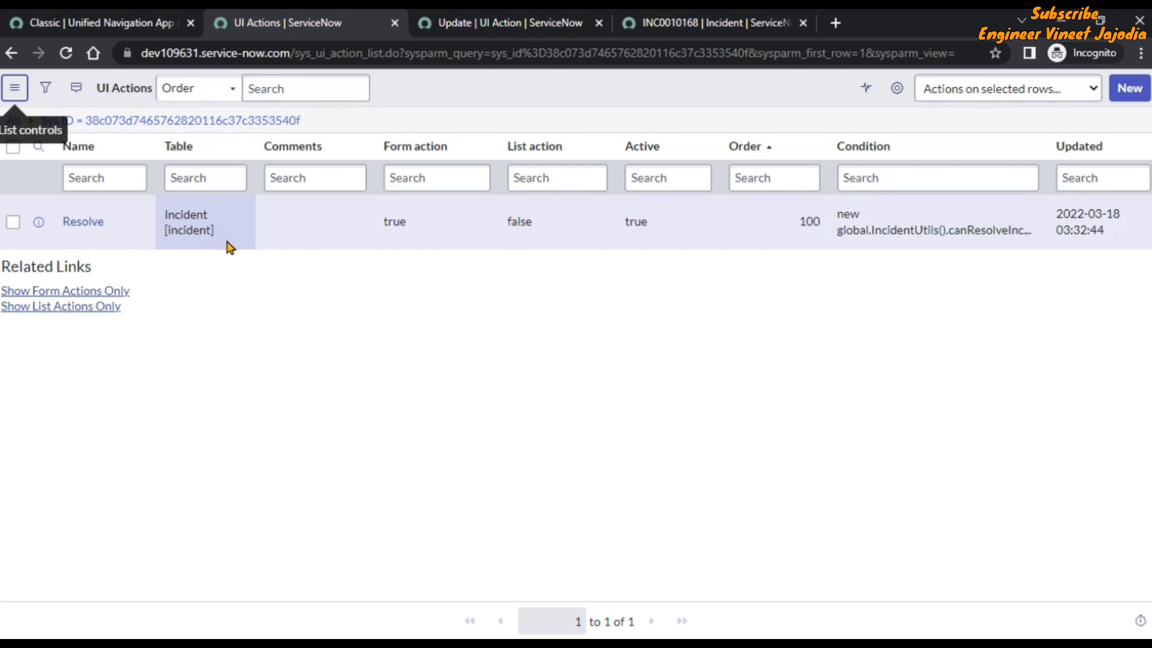
pyautogui.keyDown('ctrl'); pyautogui.click(82, 222); pyautogui.keyUp('ctrl')
pyautogui.click(834, 23)
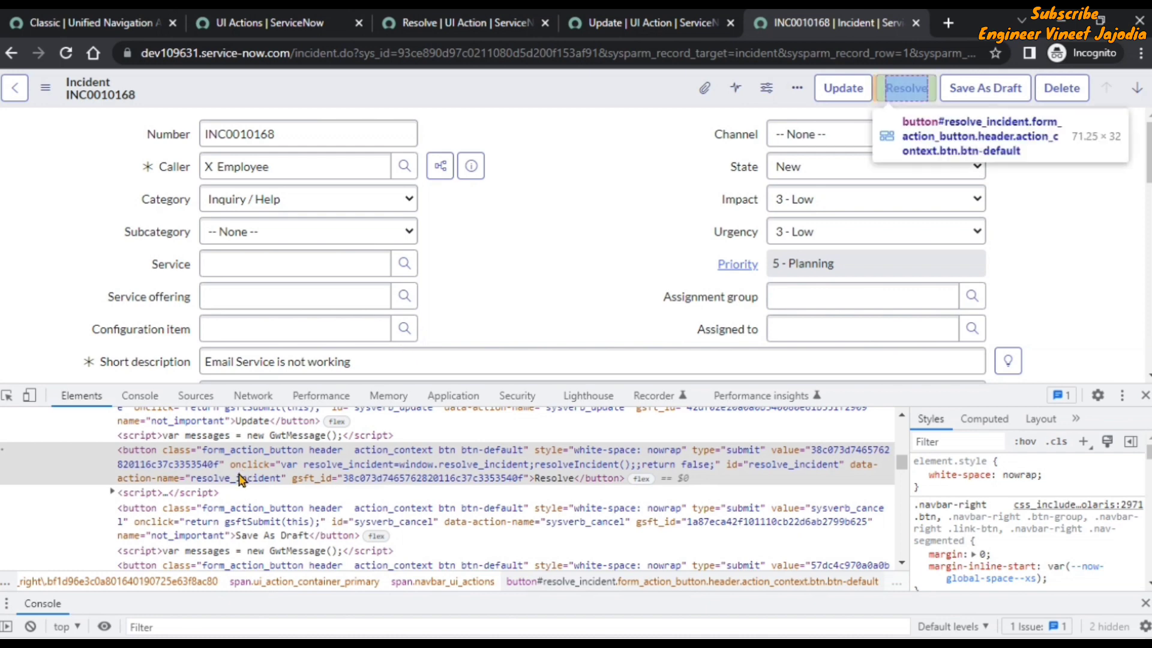
# Check that the Resolve button's data-action-name matches the record's action name resolve_incident.
pyautogui.doubleClick(240, 478)
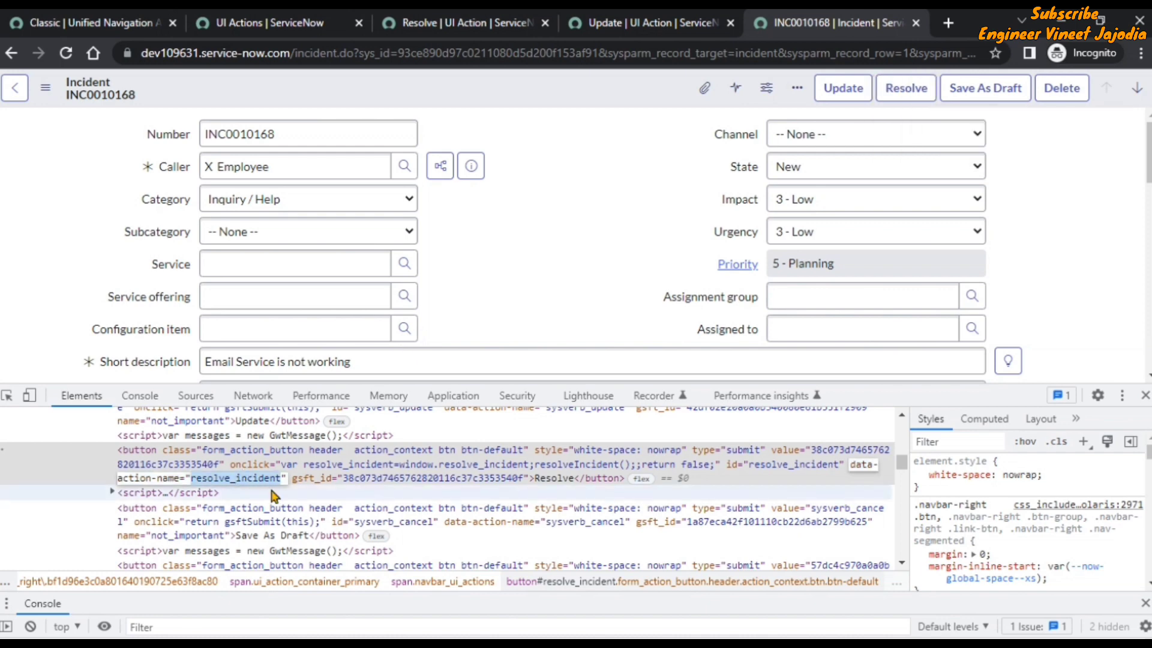
pyautogui.click(454, 30)
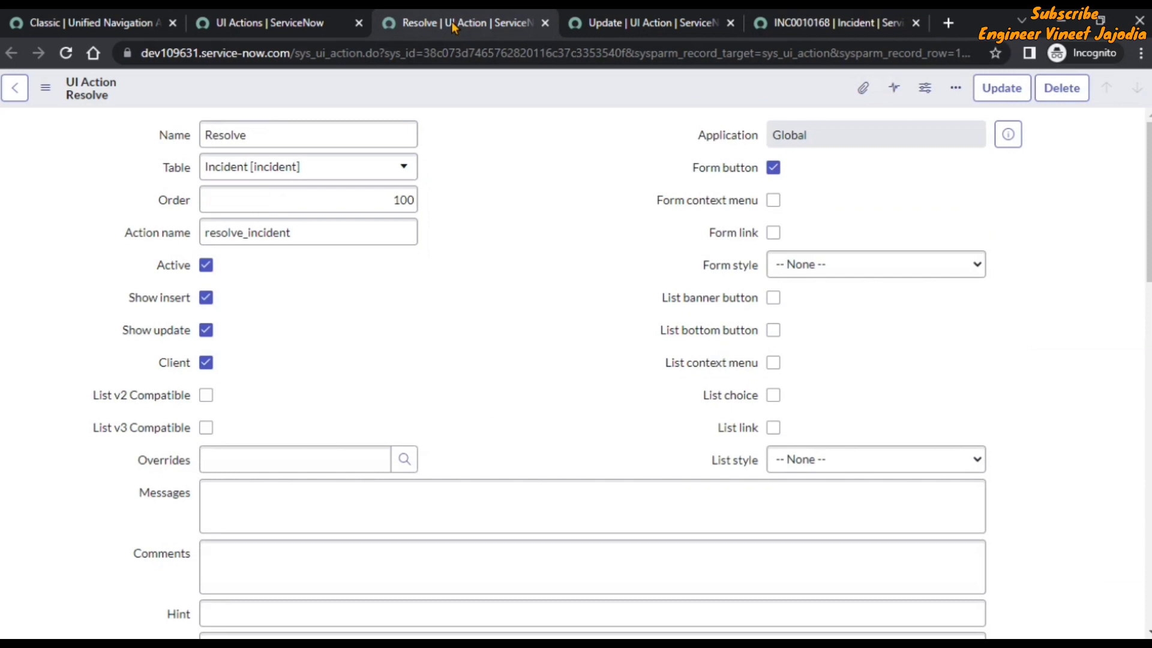
pyautogui.doubleClick(282, 234)
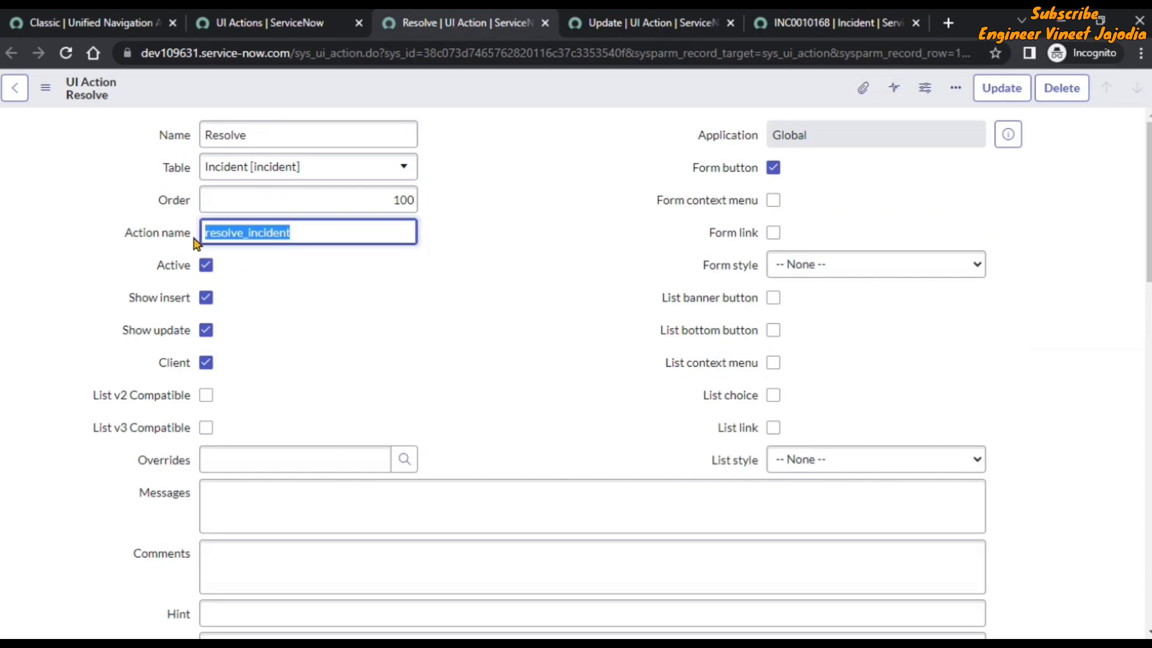
pyautogui.click(489, 290)
pyautogui.click(834, 23)
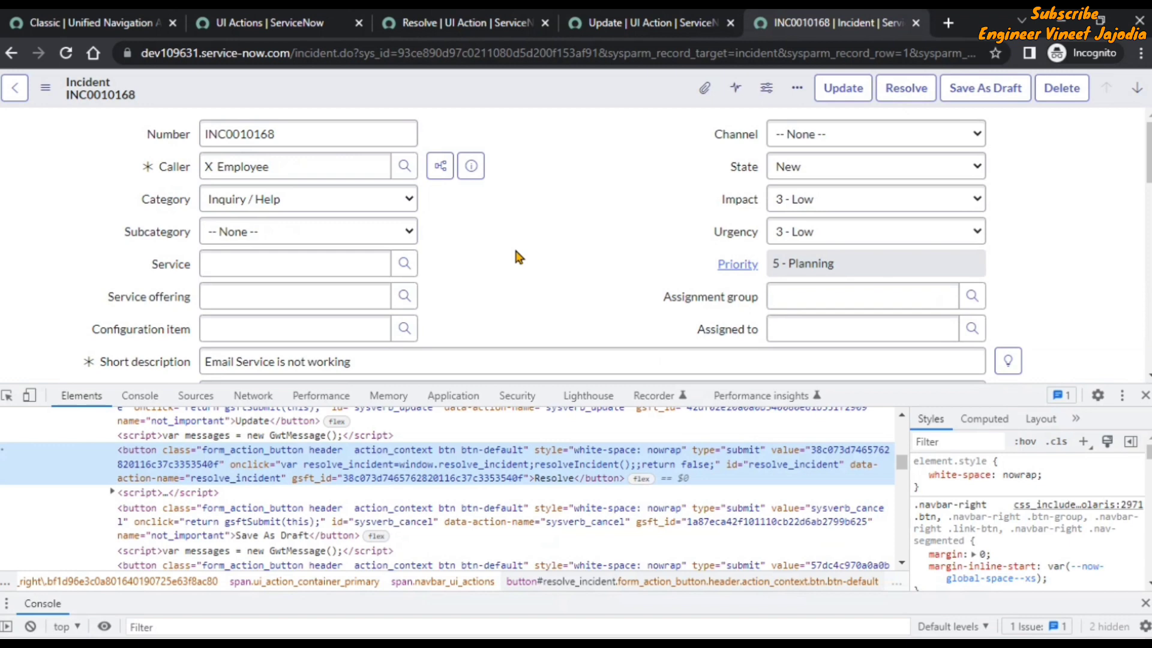